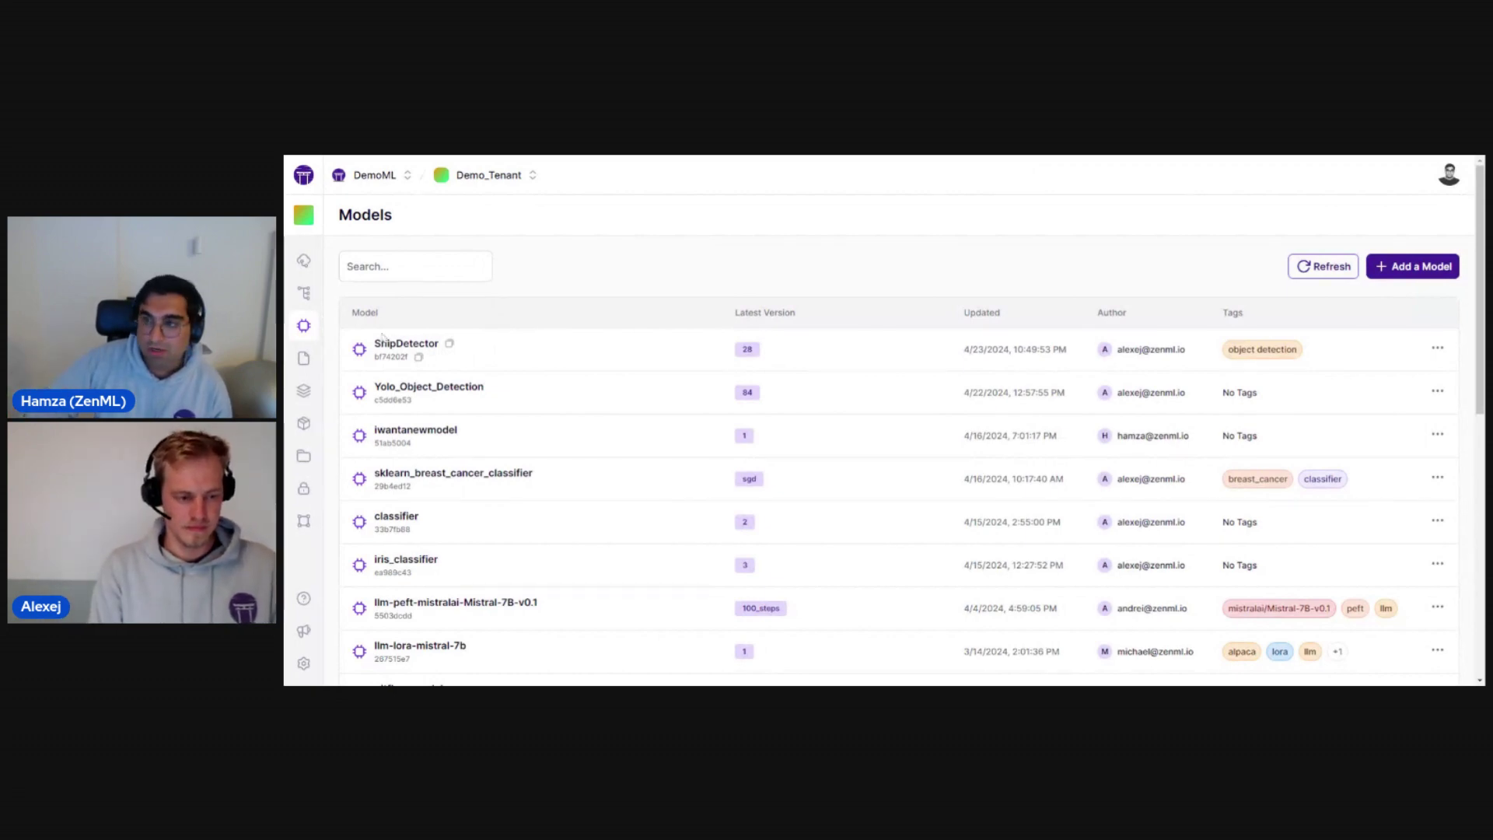
# Open the ShipDetector model and look through its list of versions and their stages.
pyautogui.moveTo(319, 327)
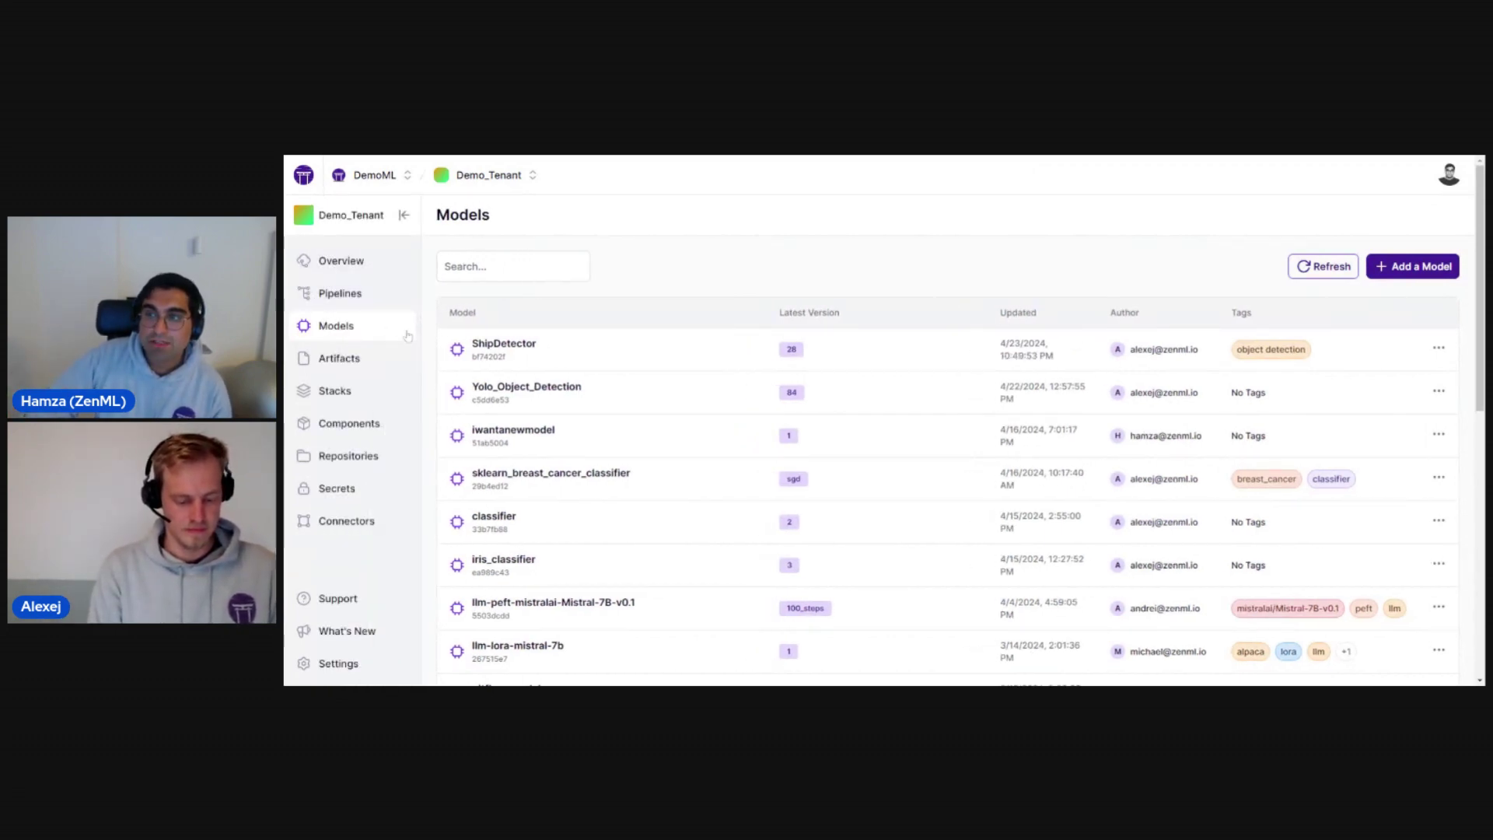
pyautogui.click(529, 348)
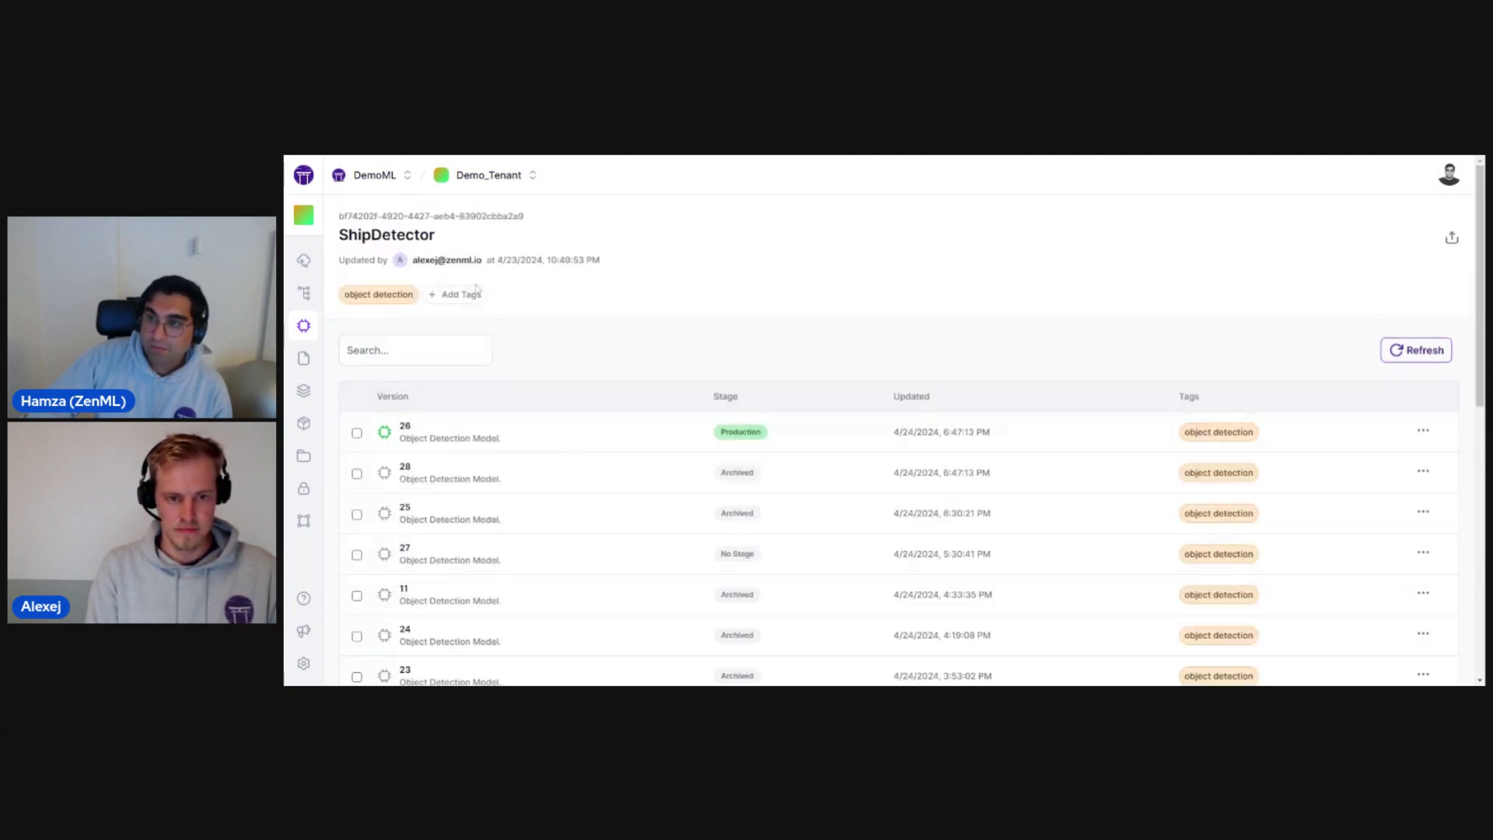
pyautogui.scroll(-5, 640, 483)
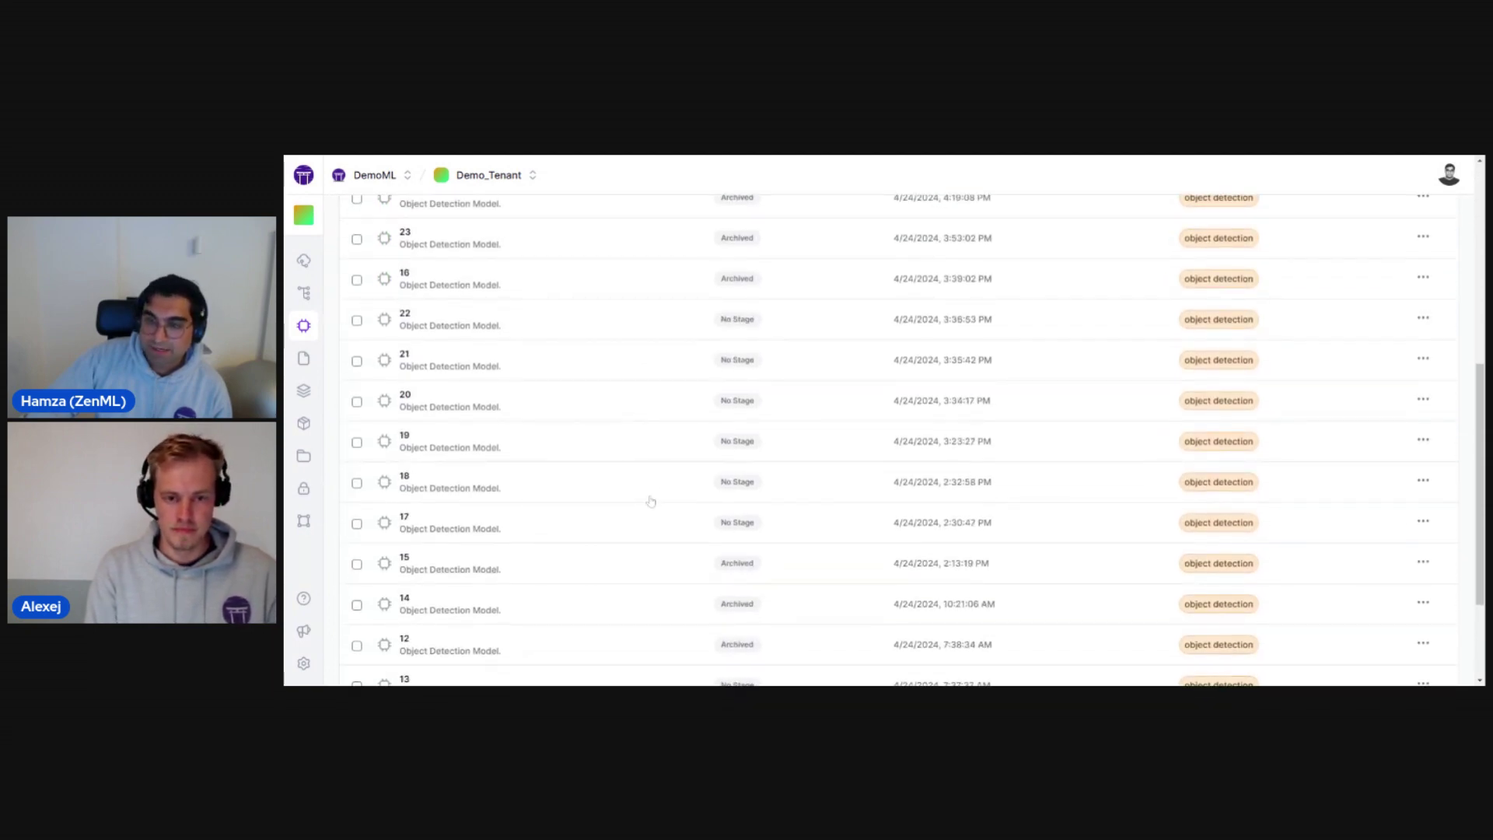
pyautogui.scroll(5, 651, 500)
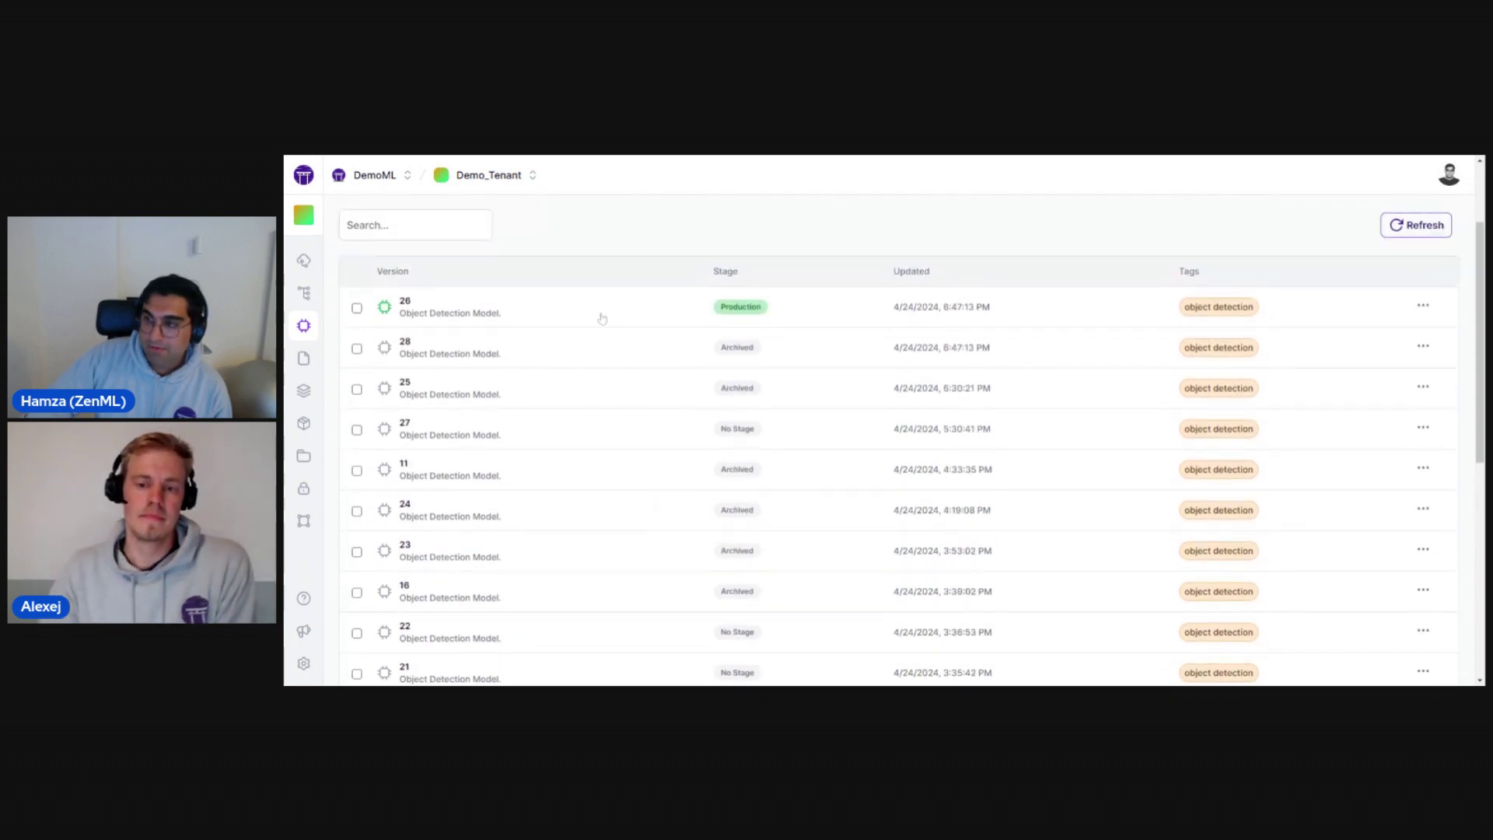
pyautogui.scroll(-3, 644, 377)
pyautogui.scroll(4, 665, 494)
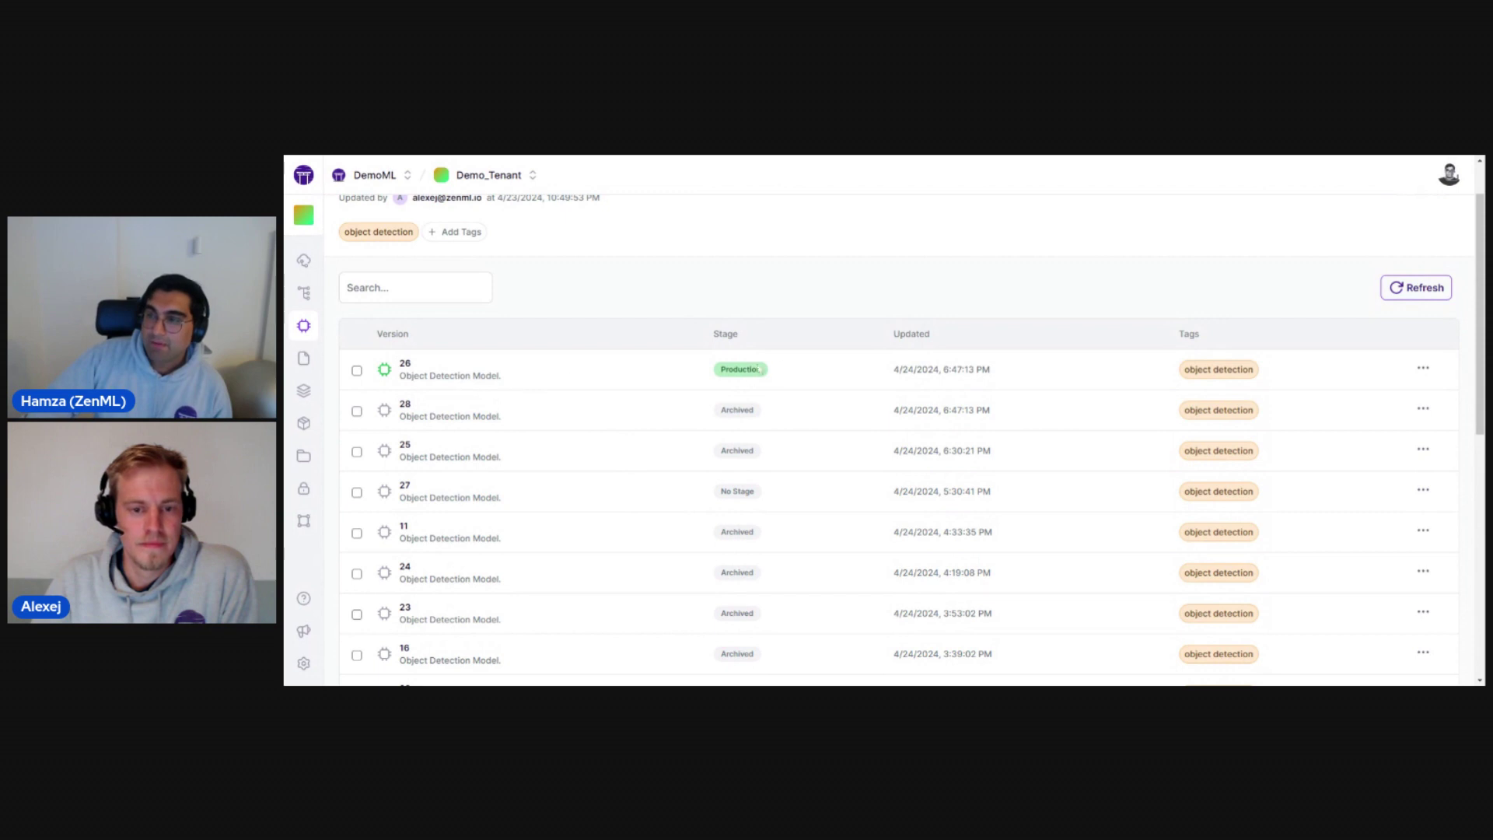
pyautogui.scroll(-10, 591, 420)
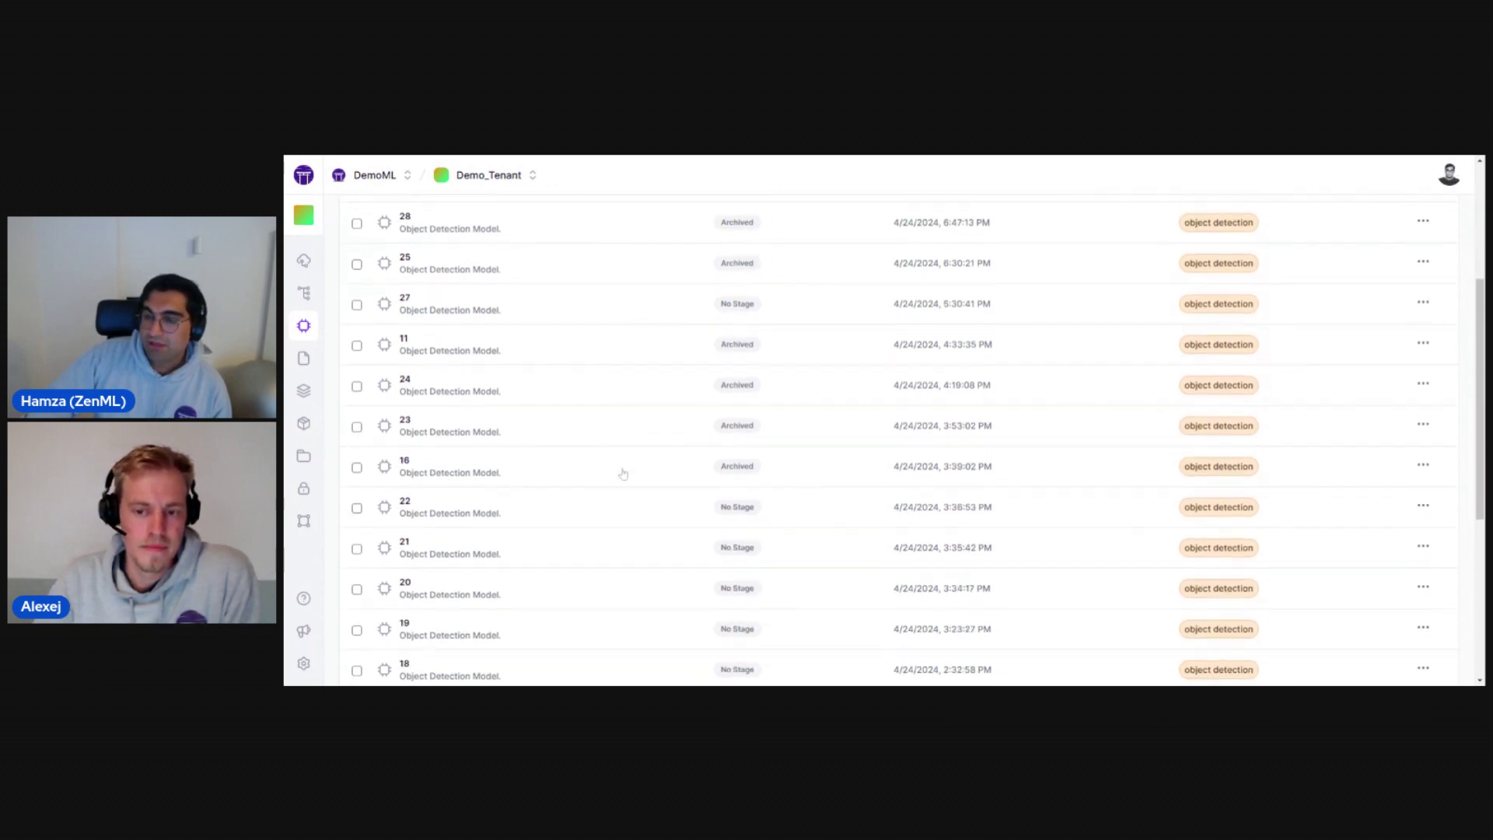
pyautogui.scroll(9, 622, 471)
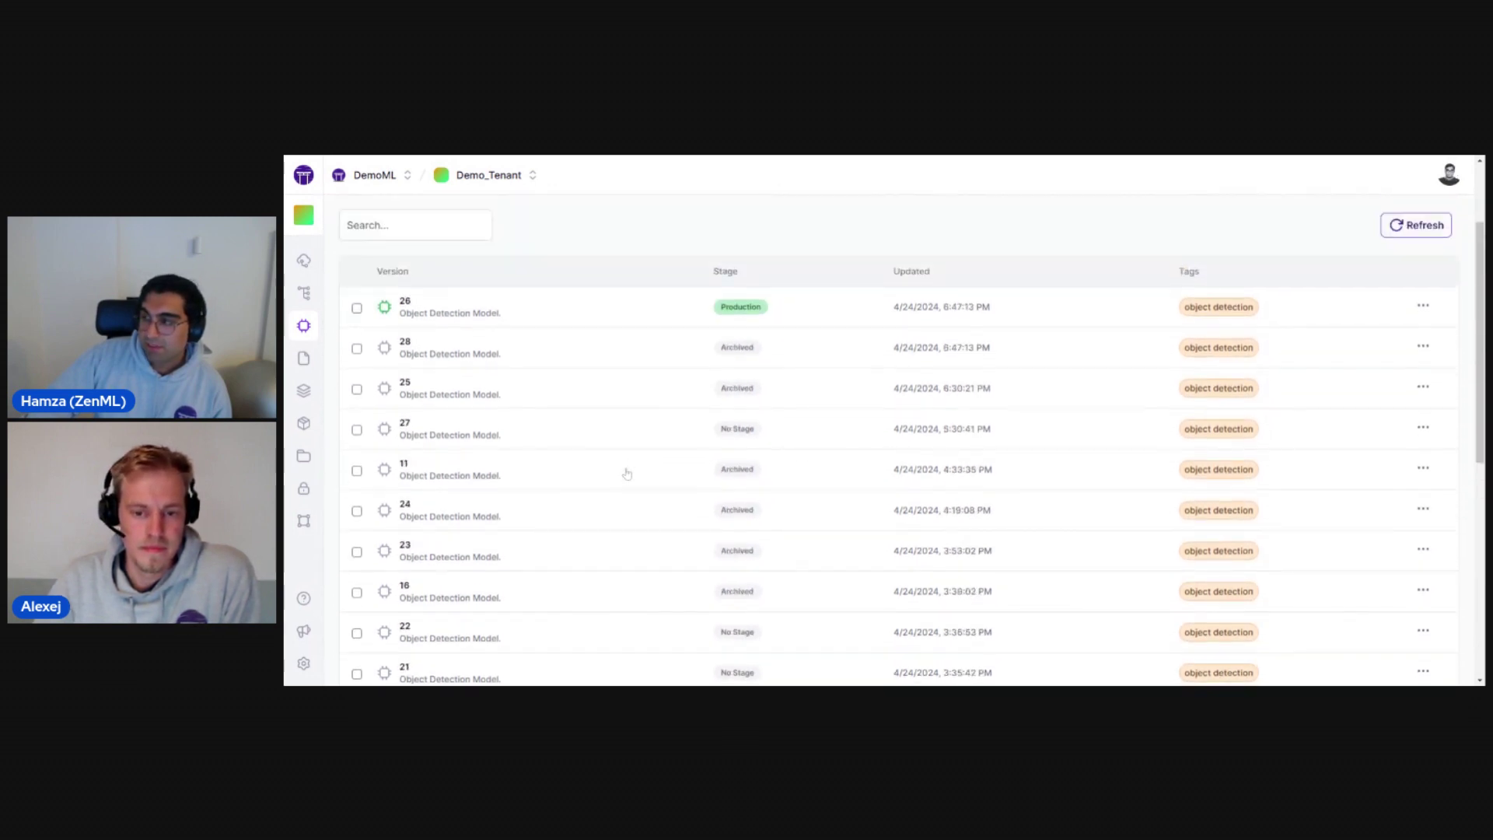
# Open the production version 26 of ShipDetector and view its linked artifacts and model artifacts.
pyautogui.click(464, 319)
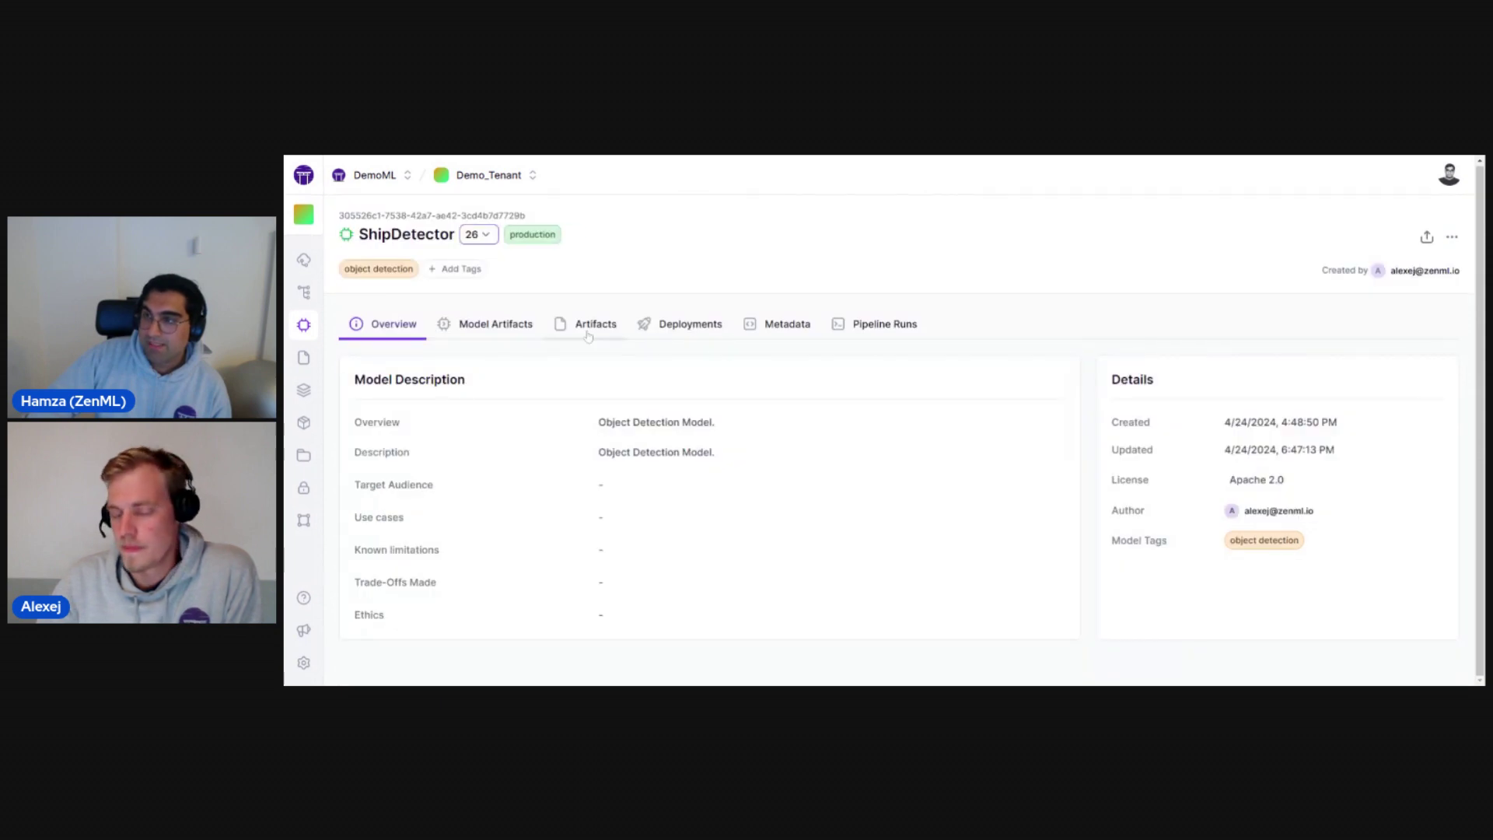
pyautogui.click(533, 333)
pyautogui.click(587, 330)
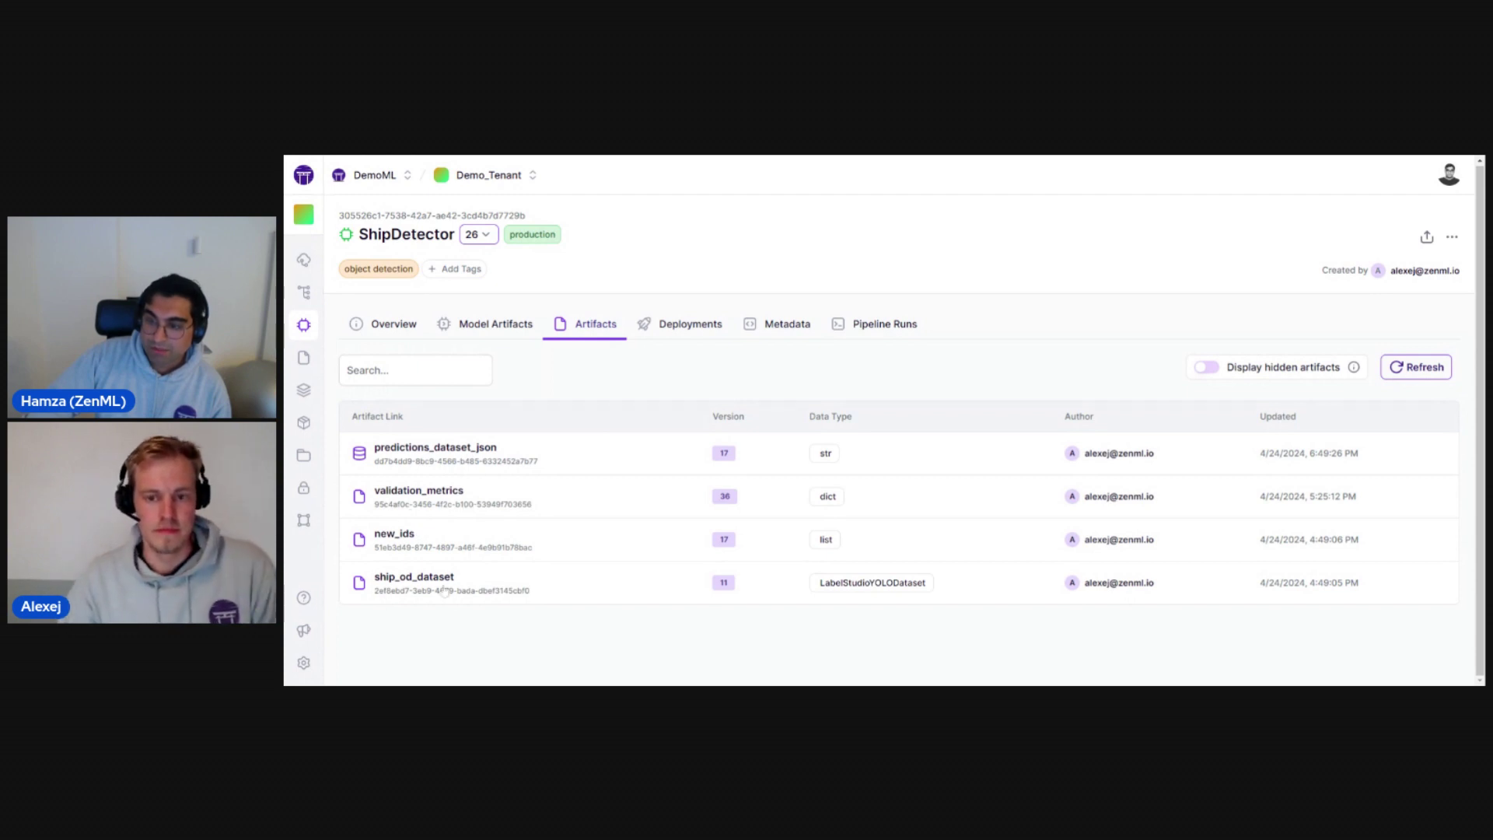
pyautogui.click(506, 338)
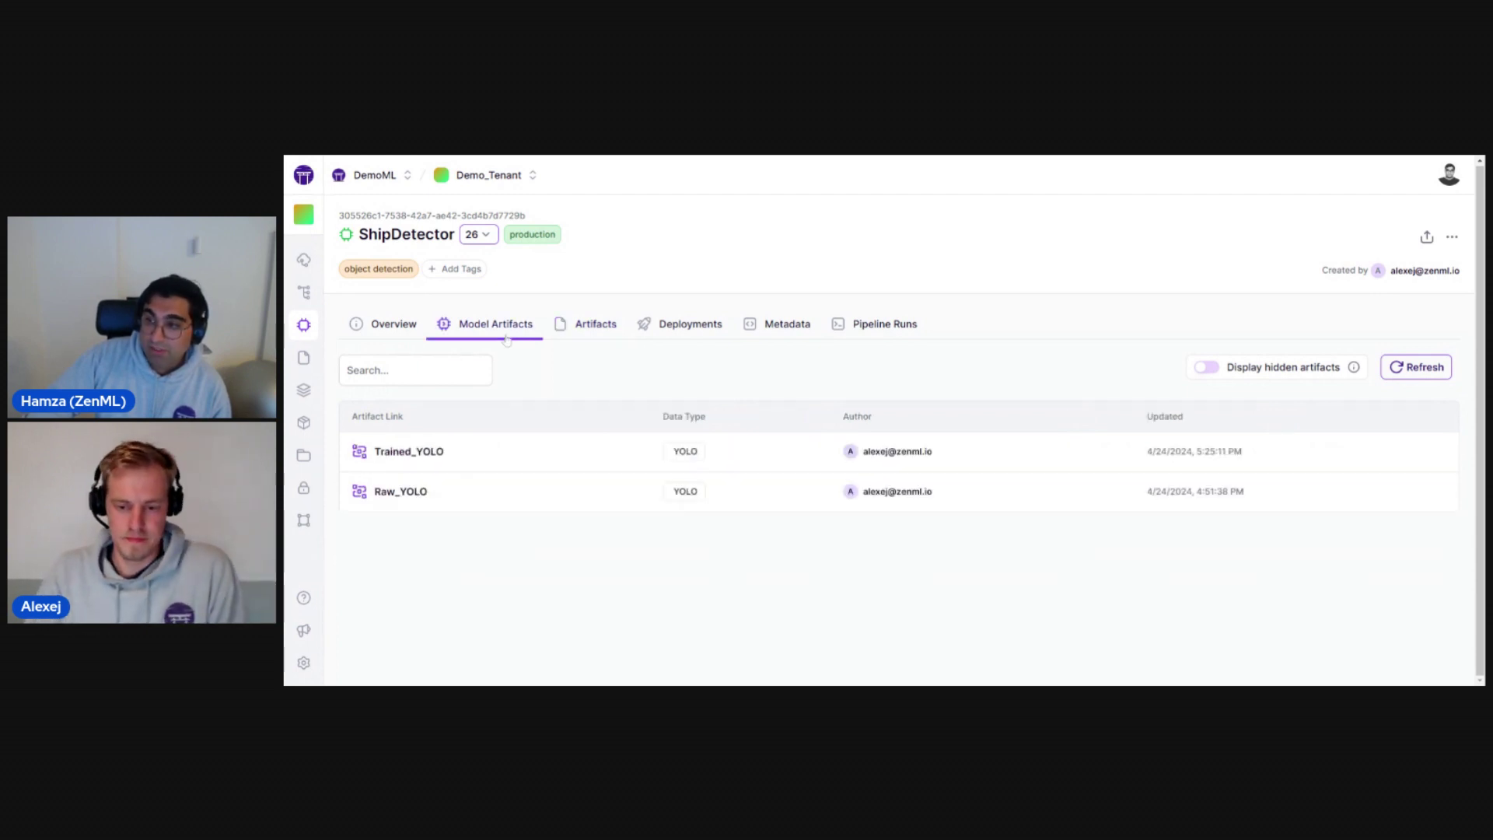
# Inspect the metadata of the Trained_YOLO model artifact, including its metrics group, and close its details.
pyautogui.click(413, 458)
pyautogui.click(1014, 291)
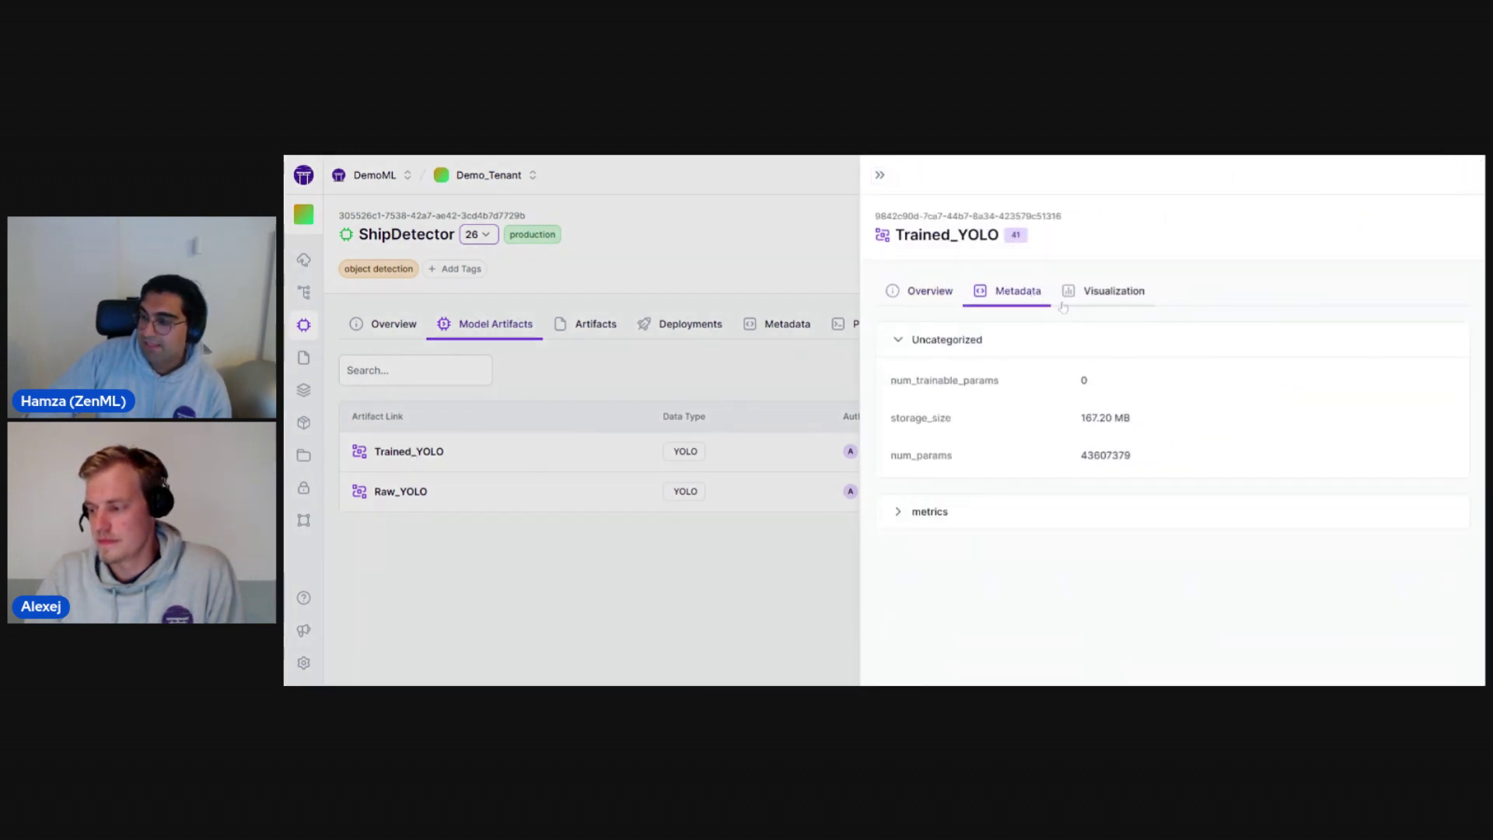
pyautogui.click(906, 518)
pyautogui.click(753, 536)
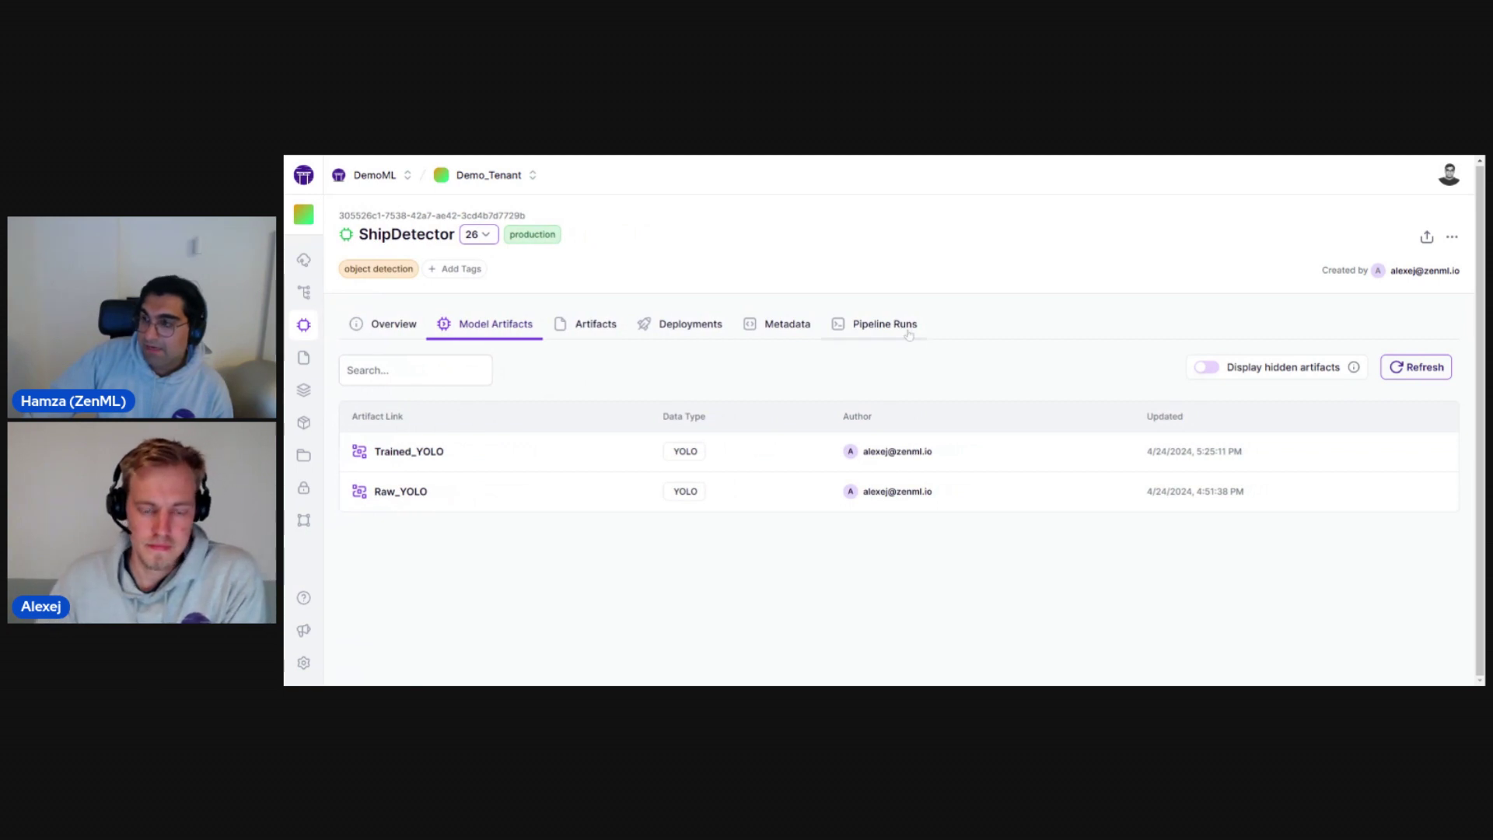
# View the pipeline runs linked to ShipDetector version 26, and return to the list of all models.
pyautogui.click(907, 330)
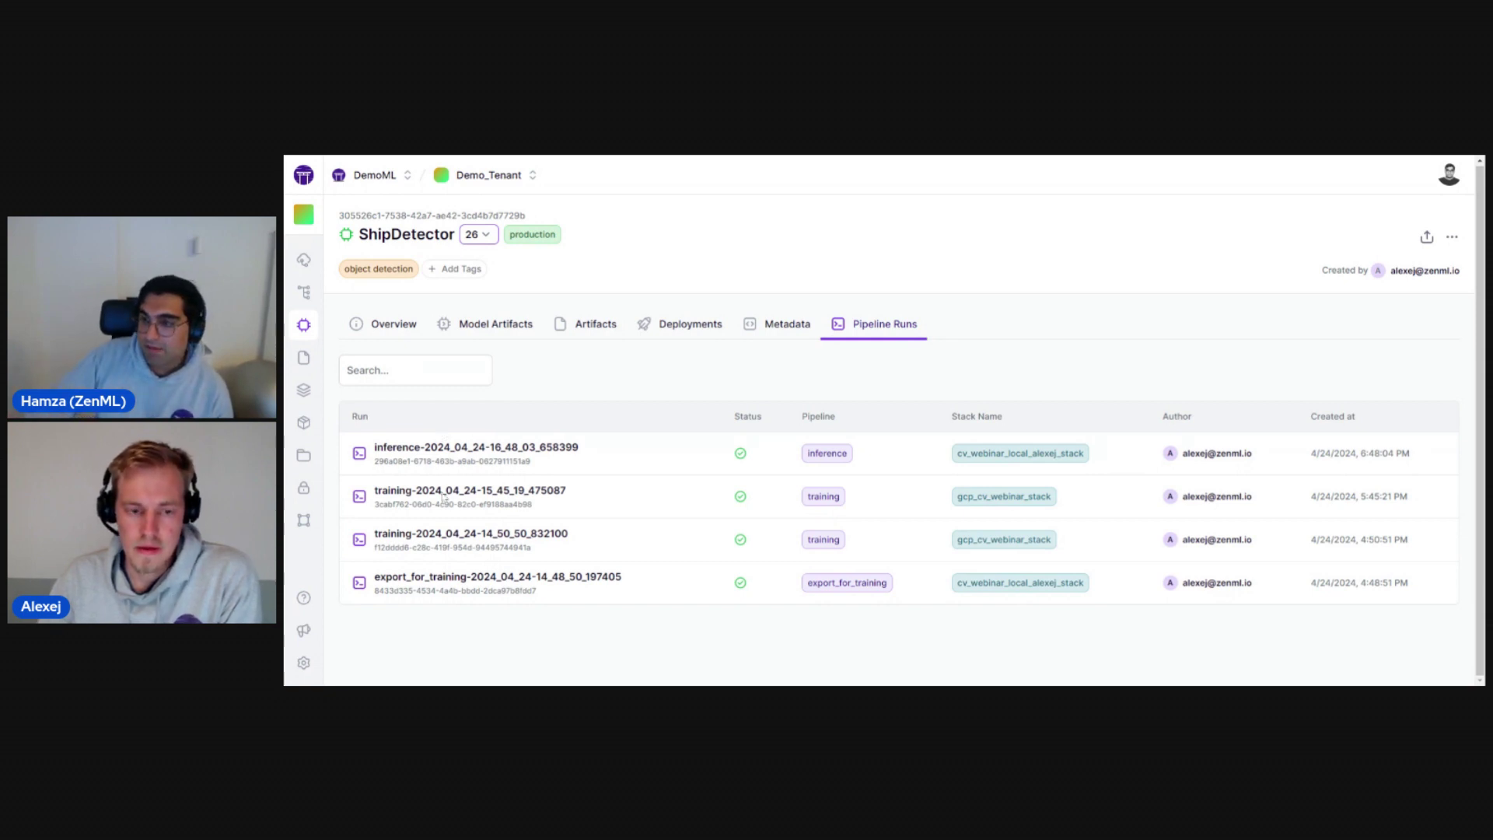
pyautogui.moveTo(320, 342)
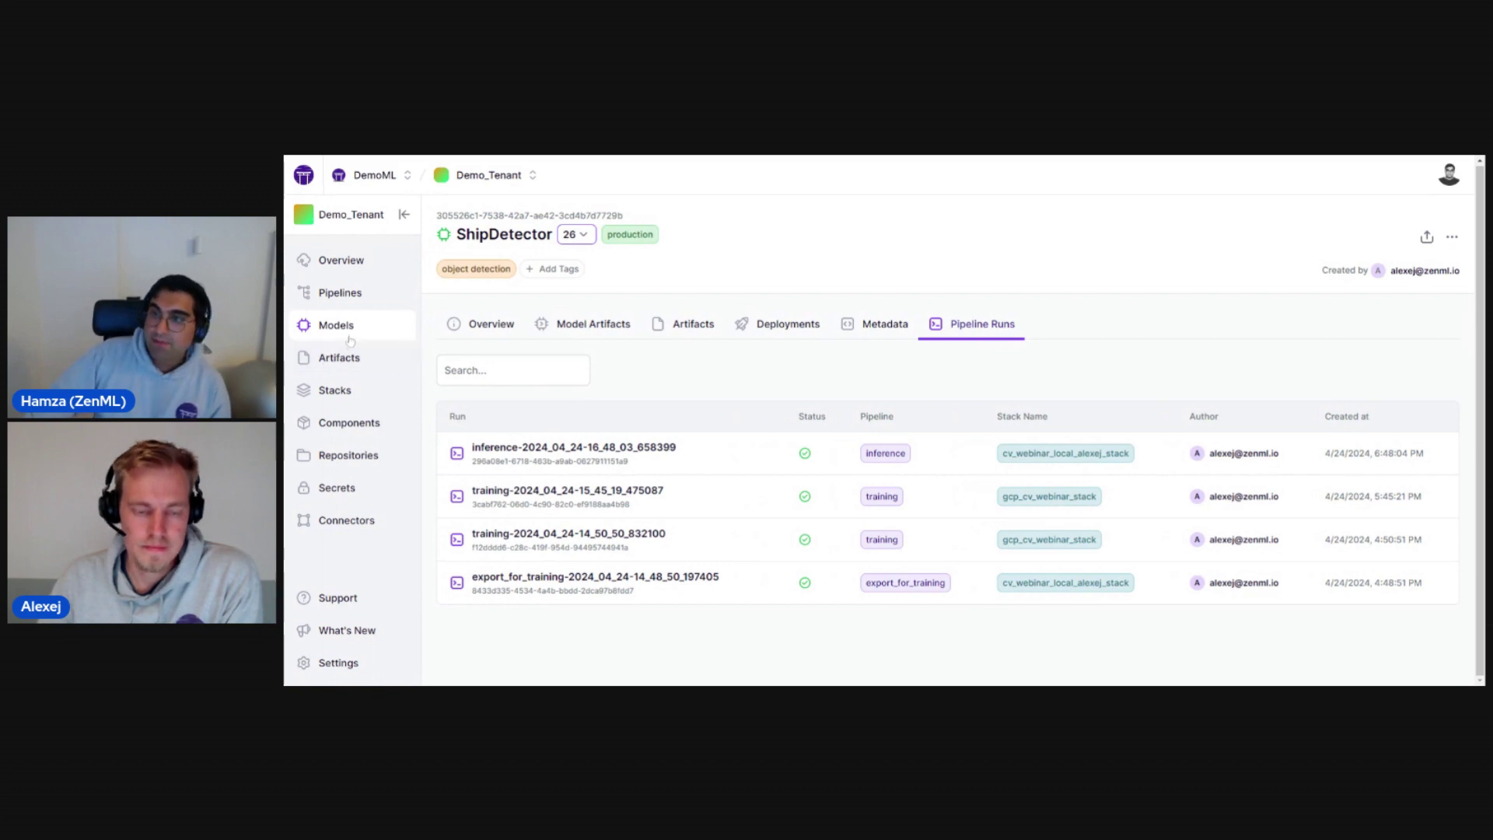
pyautogui.click(349, 340)
pyautogui.scroll(-3, 778, 466)
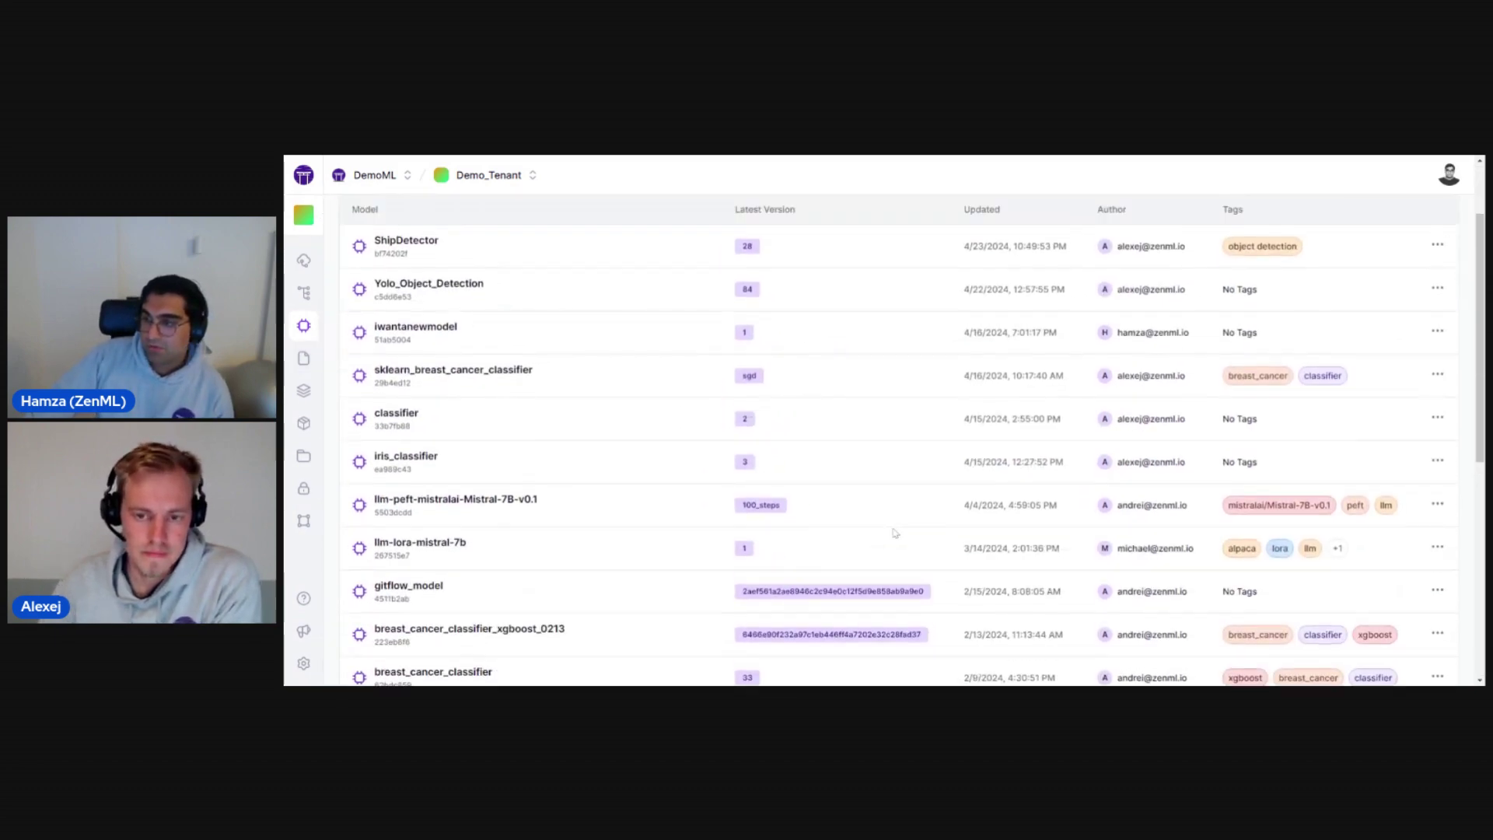
pyautogui.scroll(2, 894, 533)
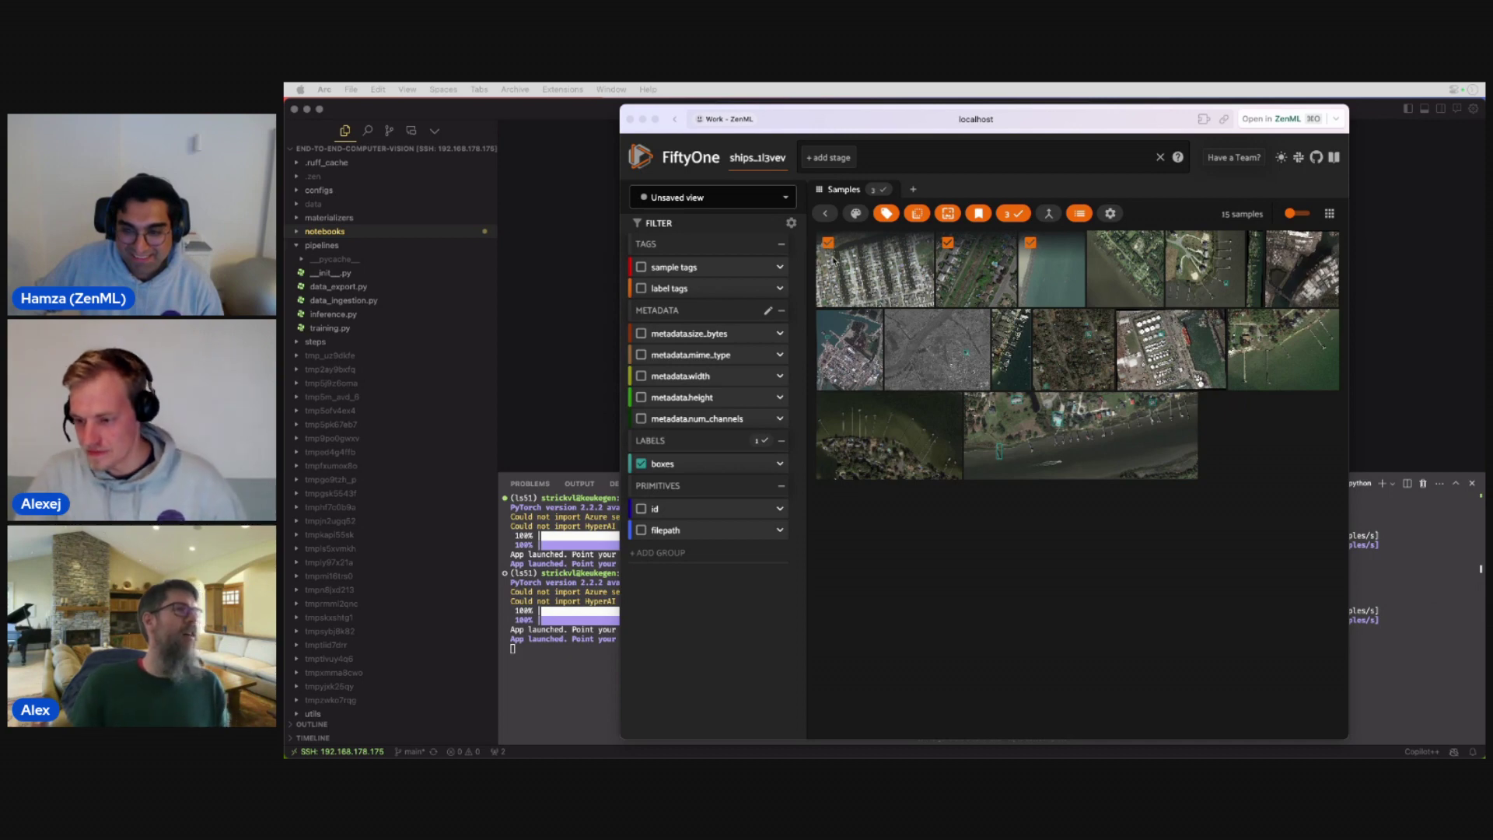
# In FiftyOne, start an annotation request for the selected samples with Label Studio as backend and cv_webinar_2024_04 as annotation key.
pyautogui.click(1079, 214)
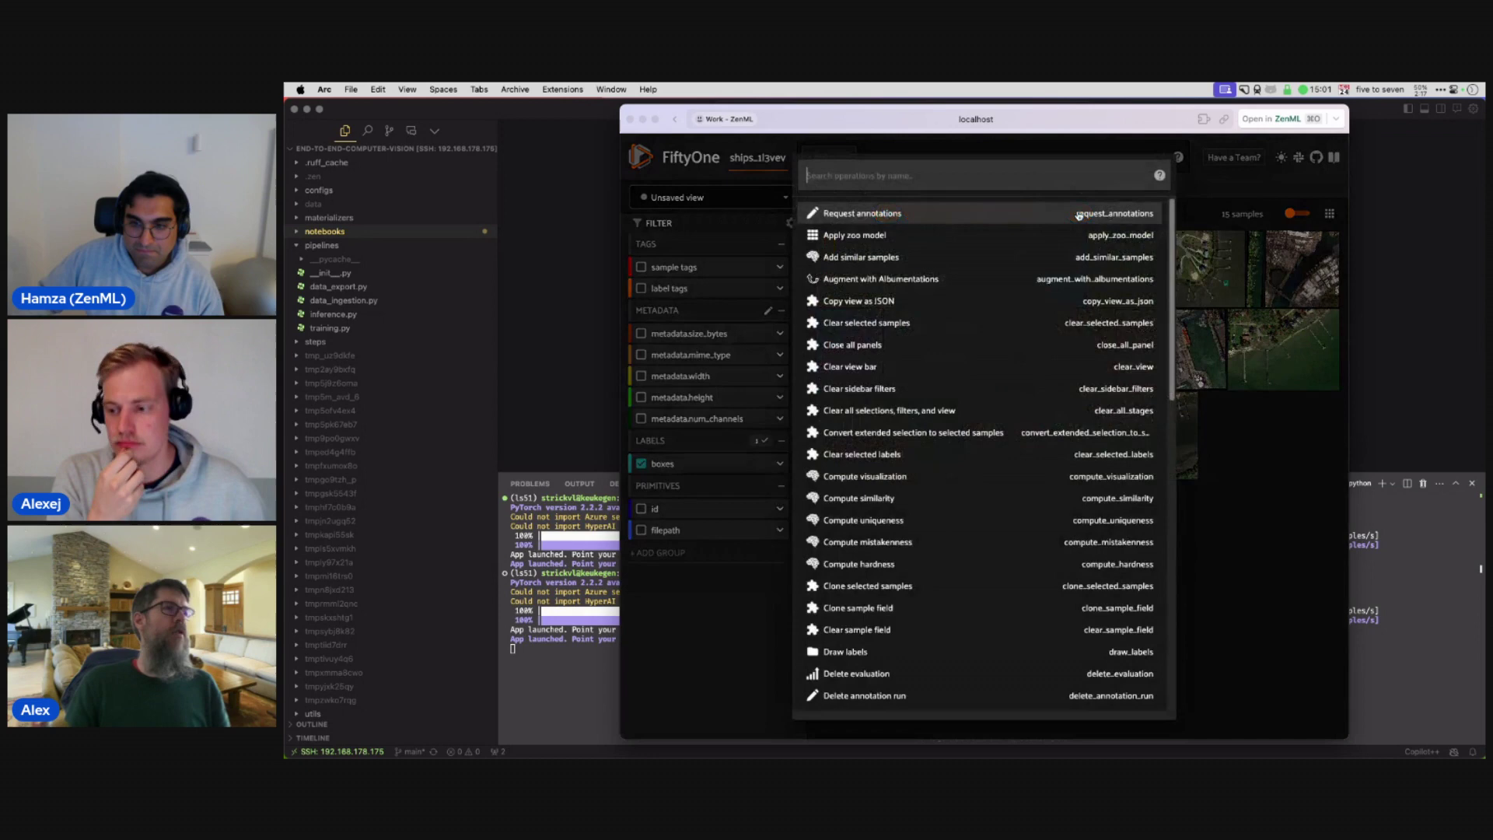
pyautogui.click(927, 215)
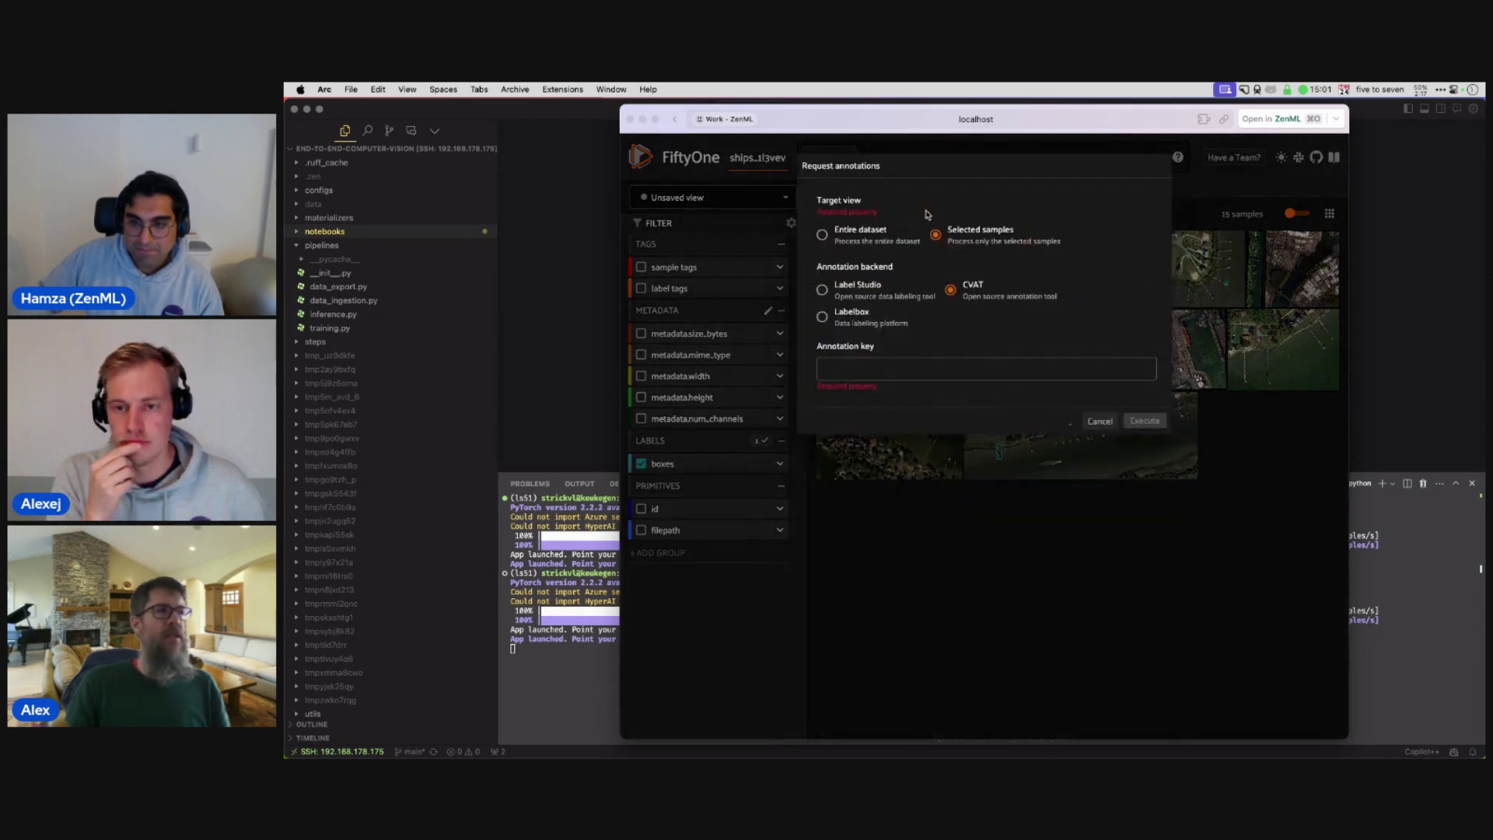
pyautogui.click(962, 232)
pyautogui.click(826, 285)
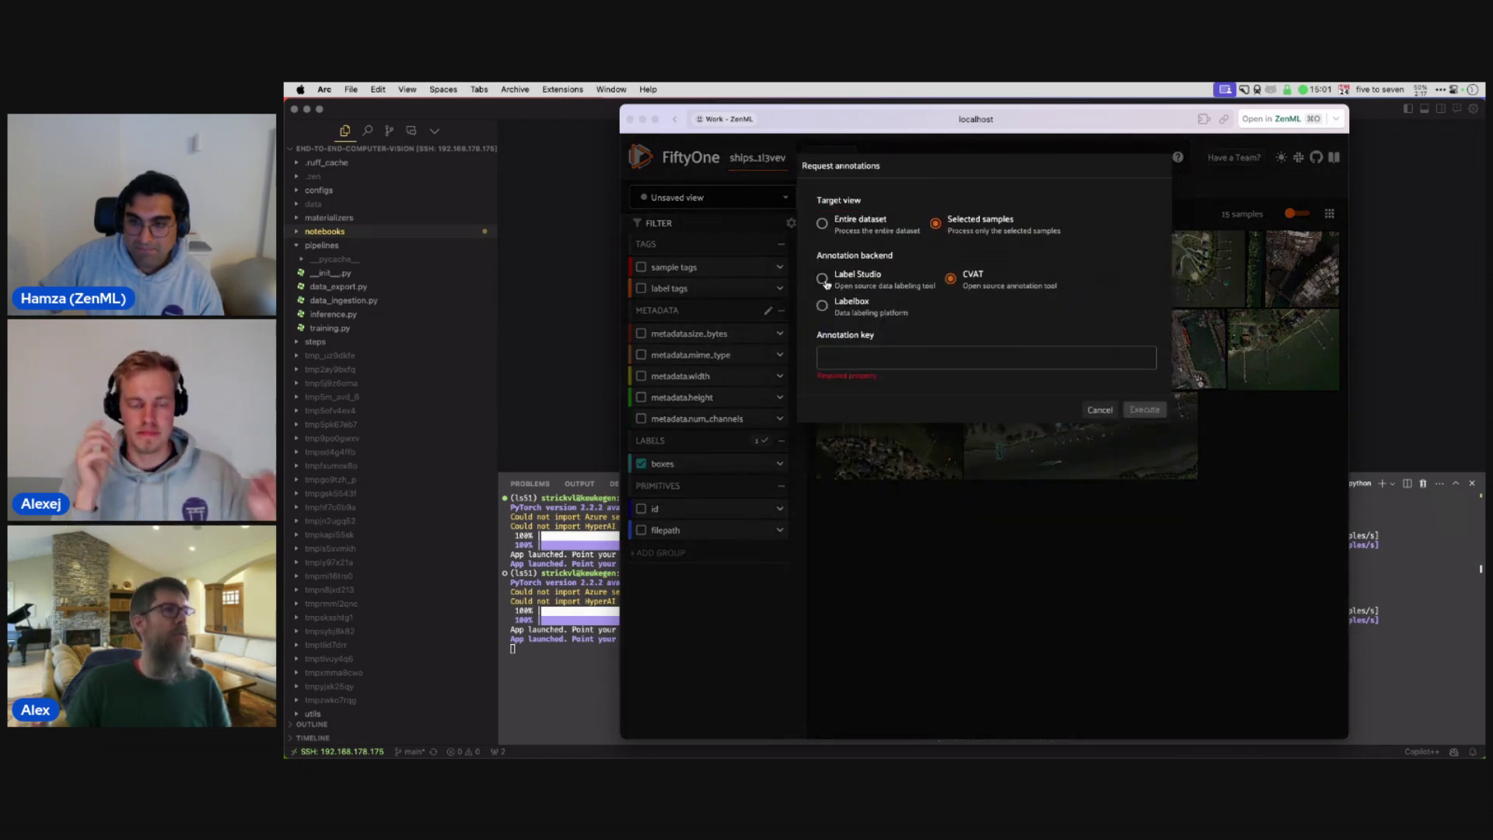
pyautogui.click(903, 358)
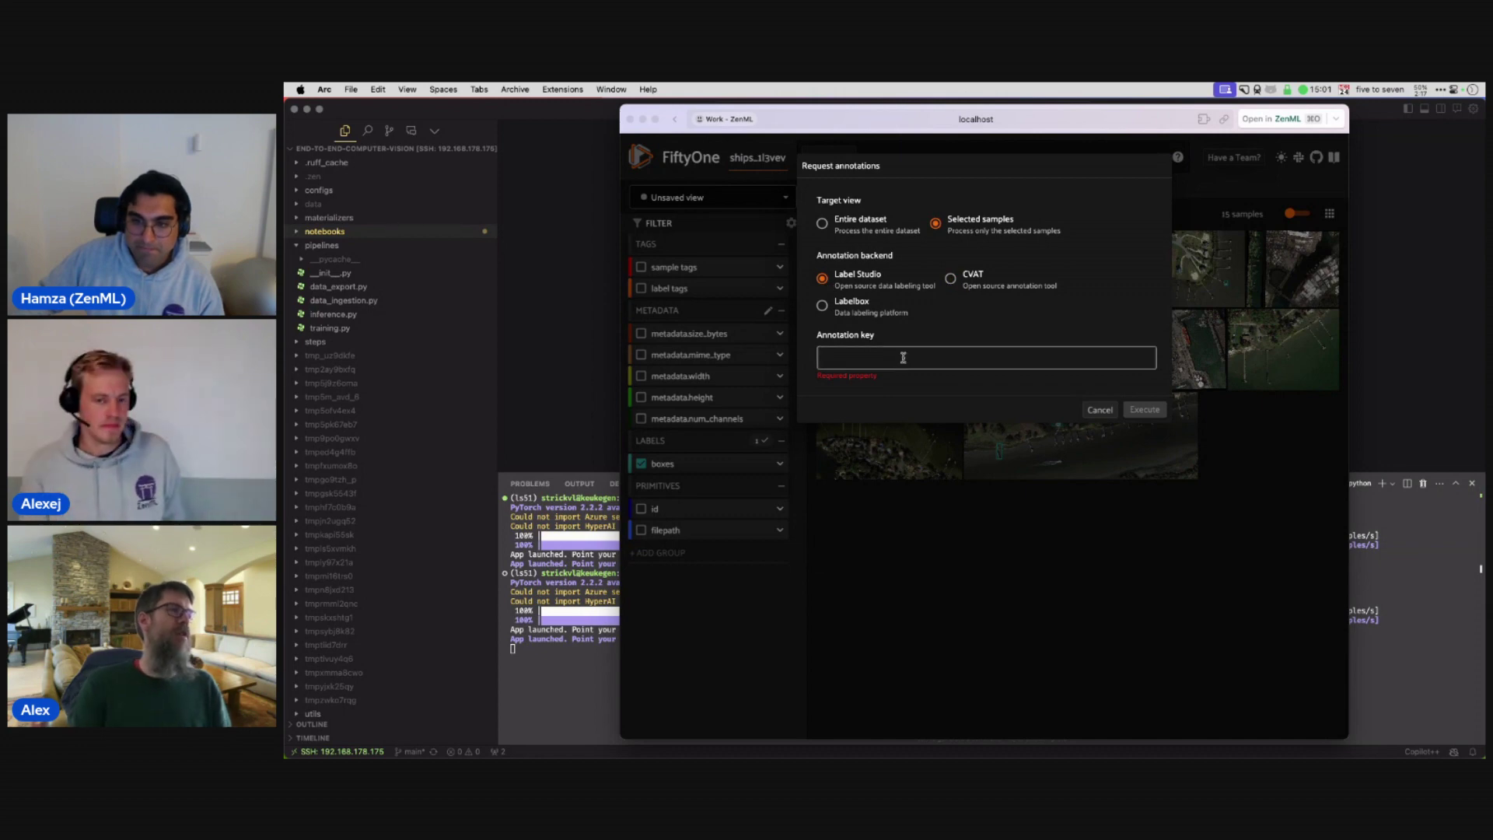
pyautogui.write('cv')
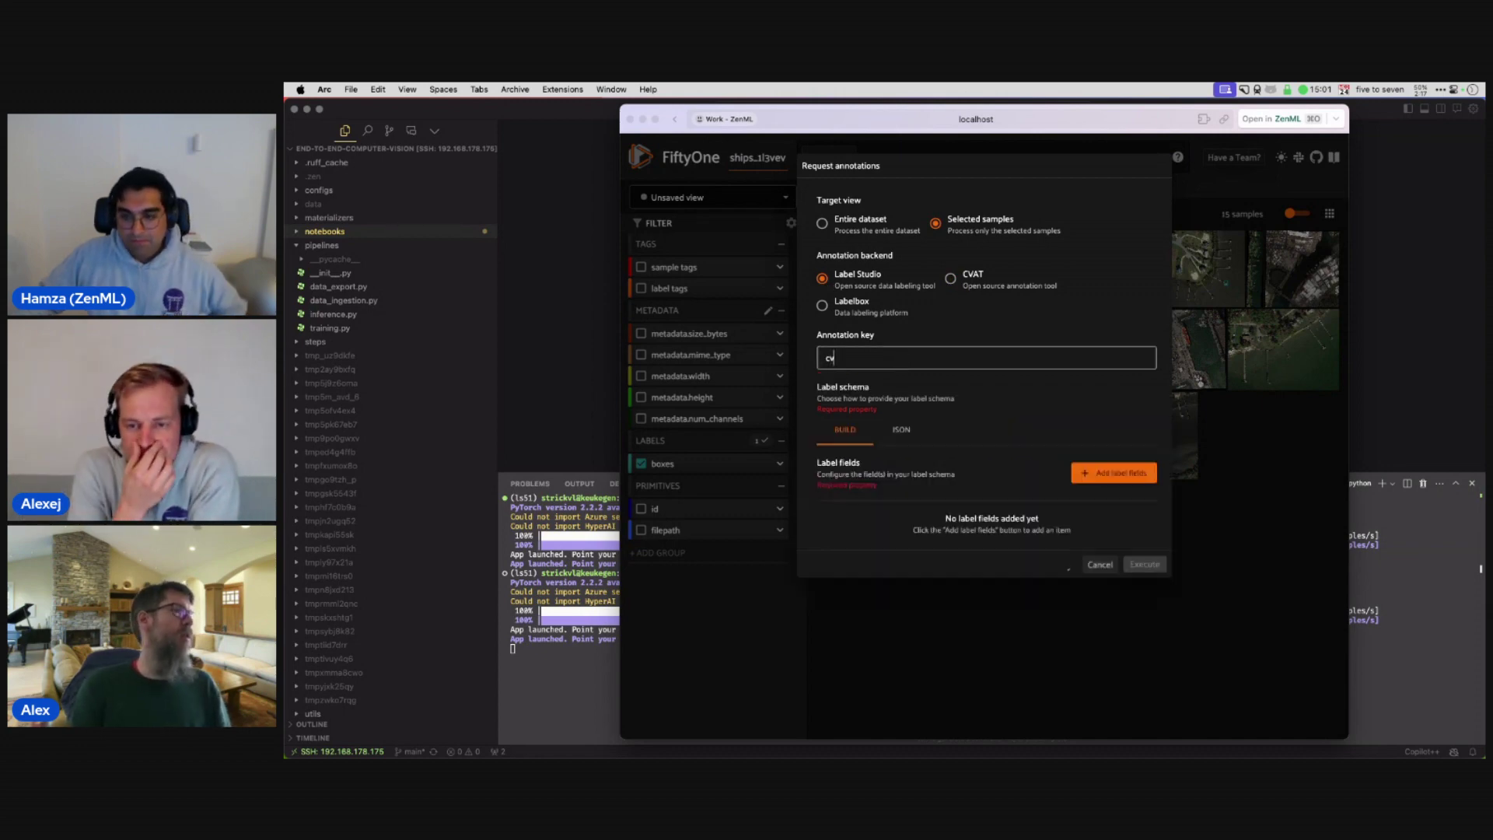
pyautogui.write('_webinar_')
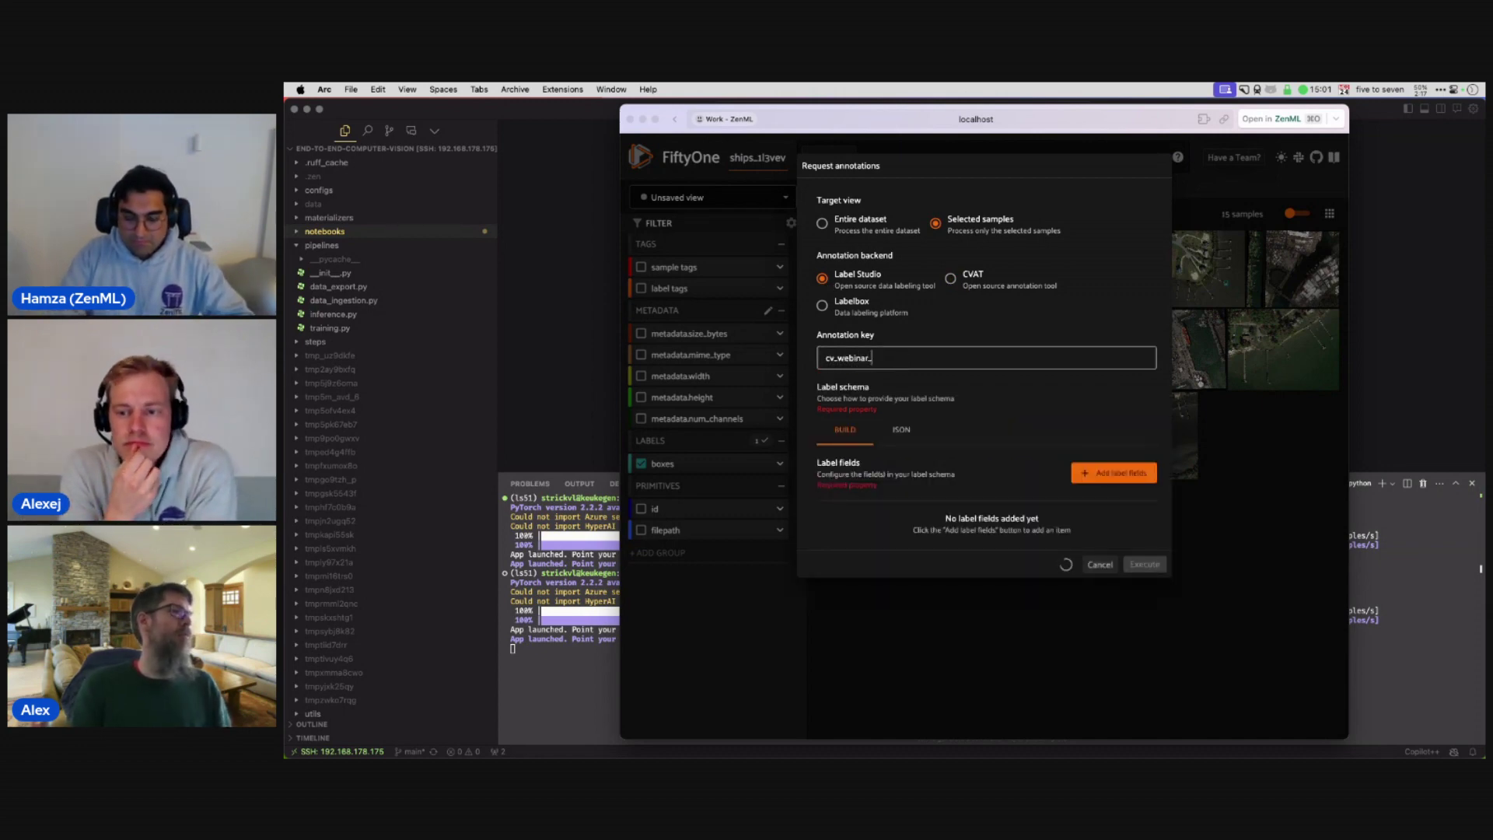
pyautogui.write('2024_04')
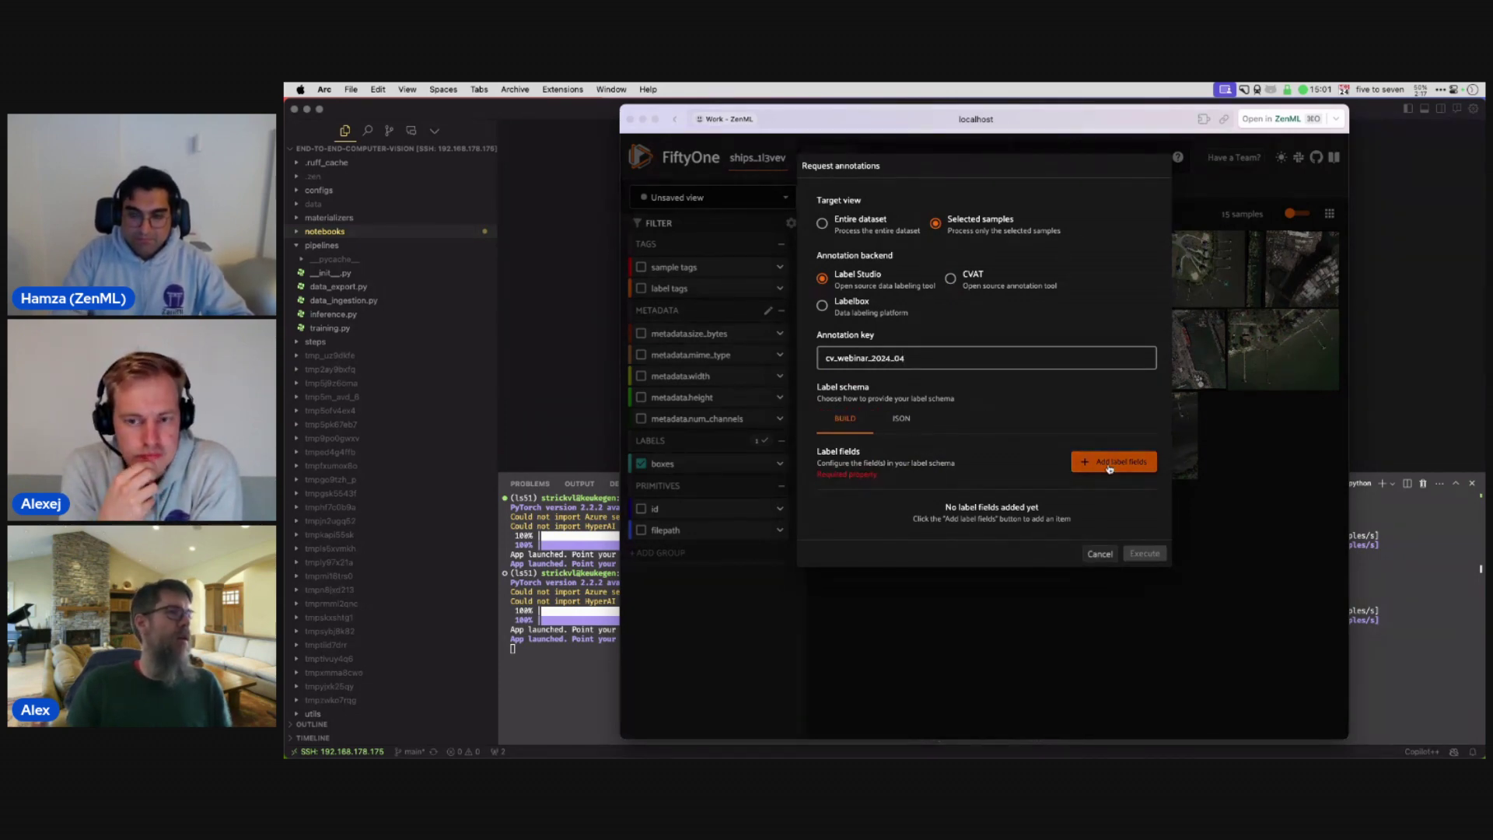
# Add a label field named ground_truth with the field type detections to the label schema.
pyautogui.click(1081, 465)
pyautogui.click(898, 542)
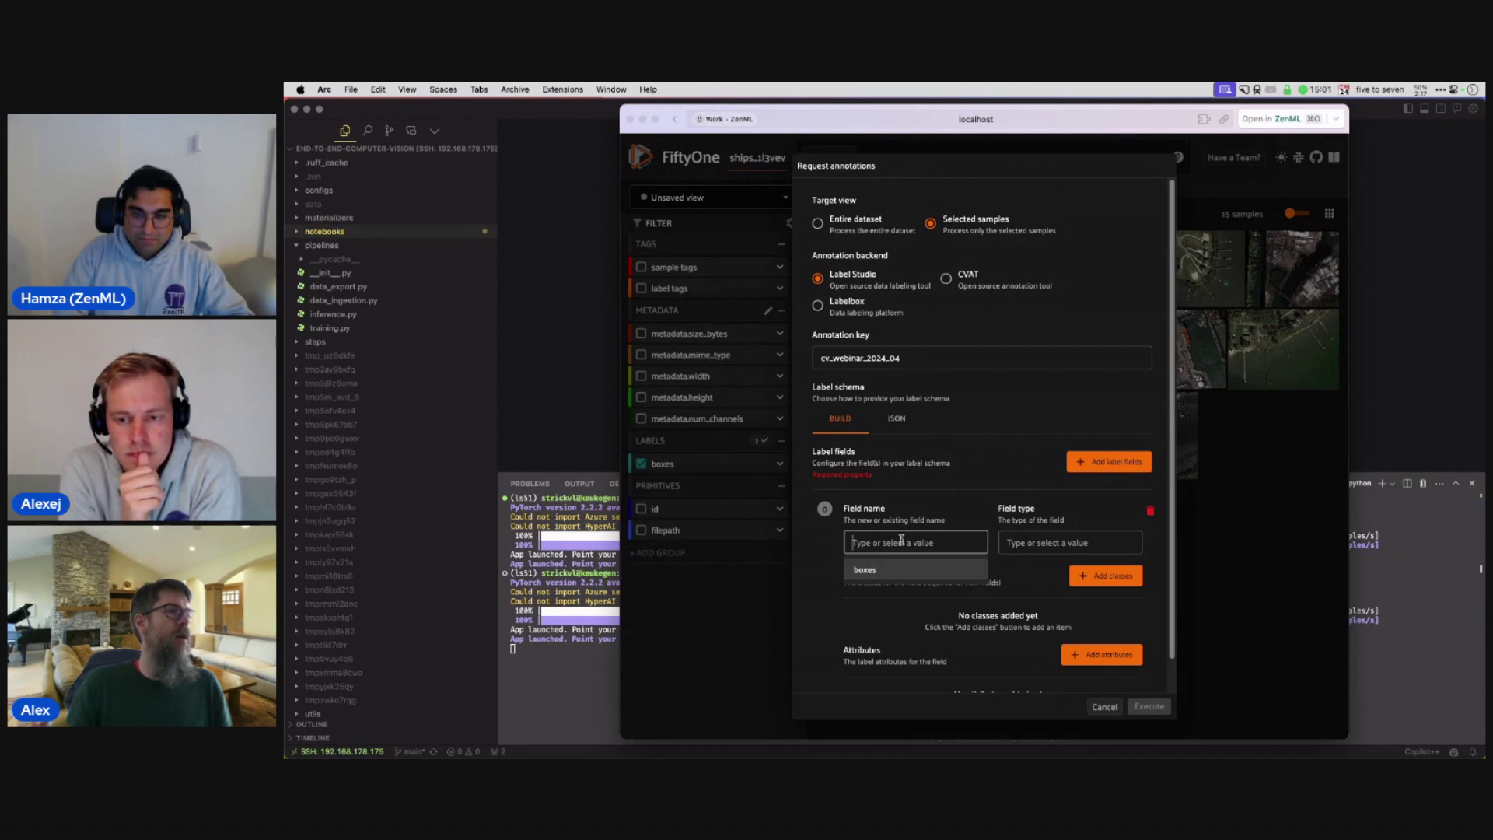
pyautogui.click(894, 543)
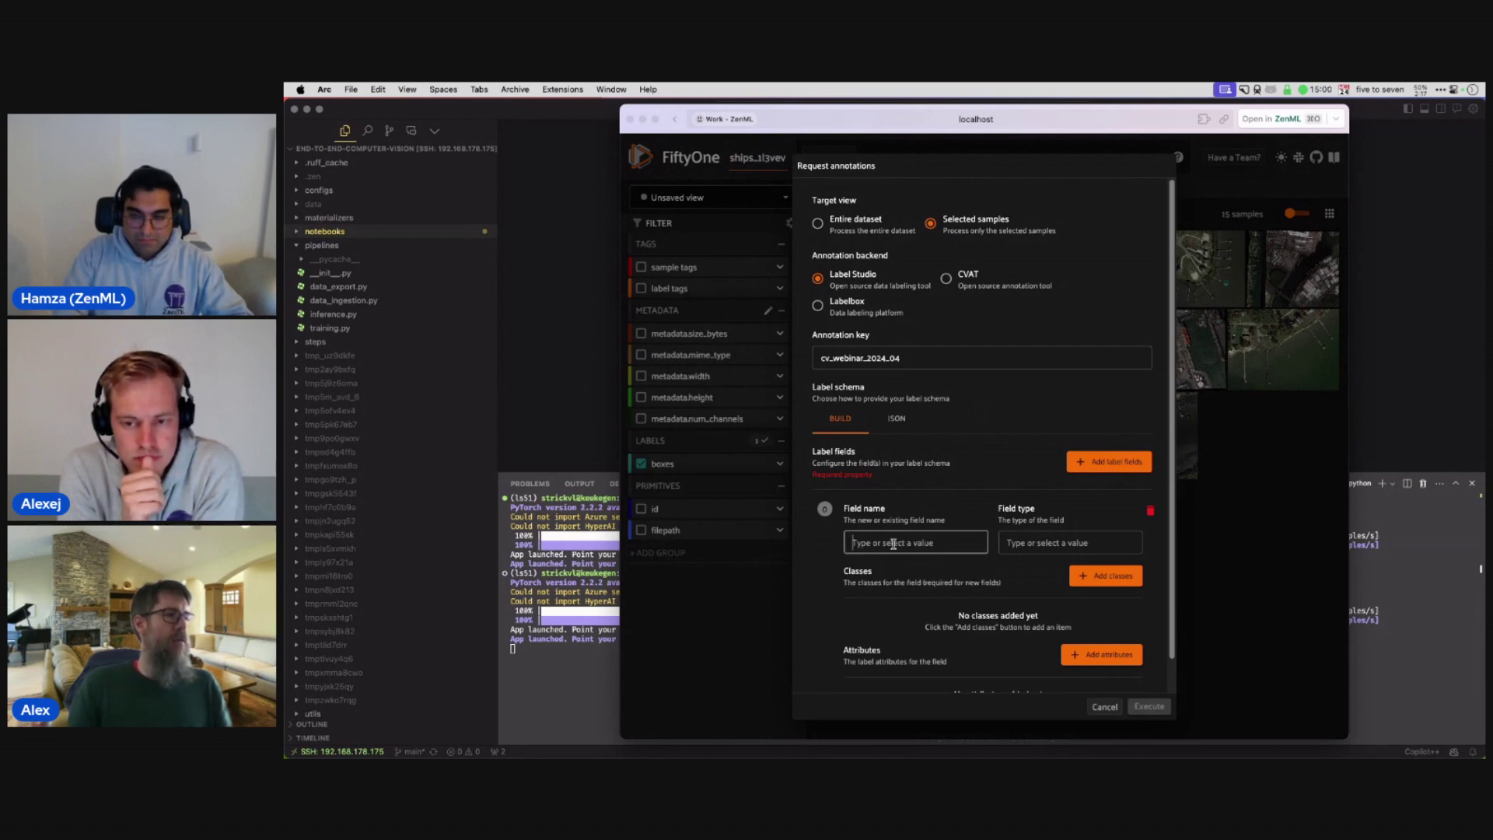
pyautogui.write('g')
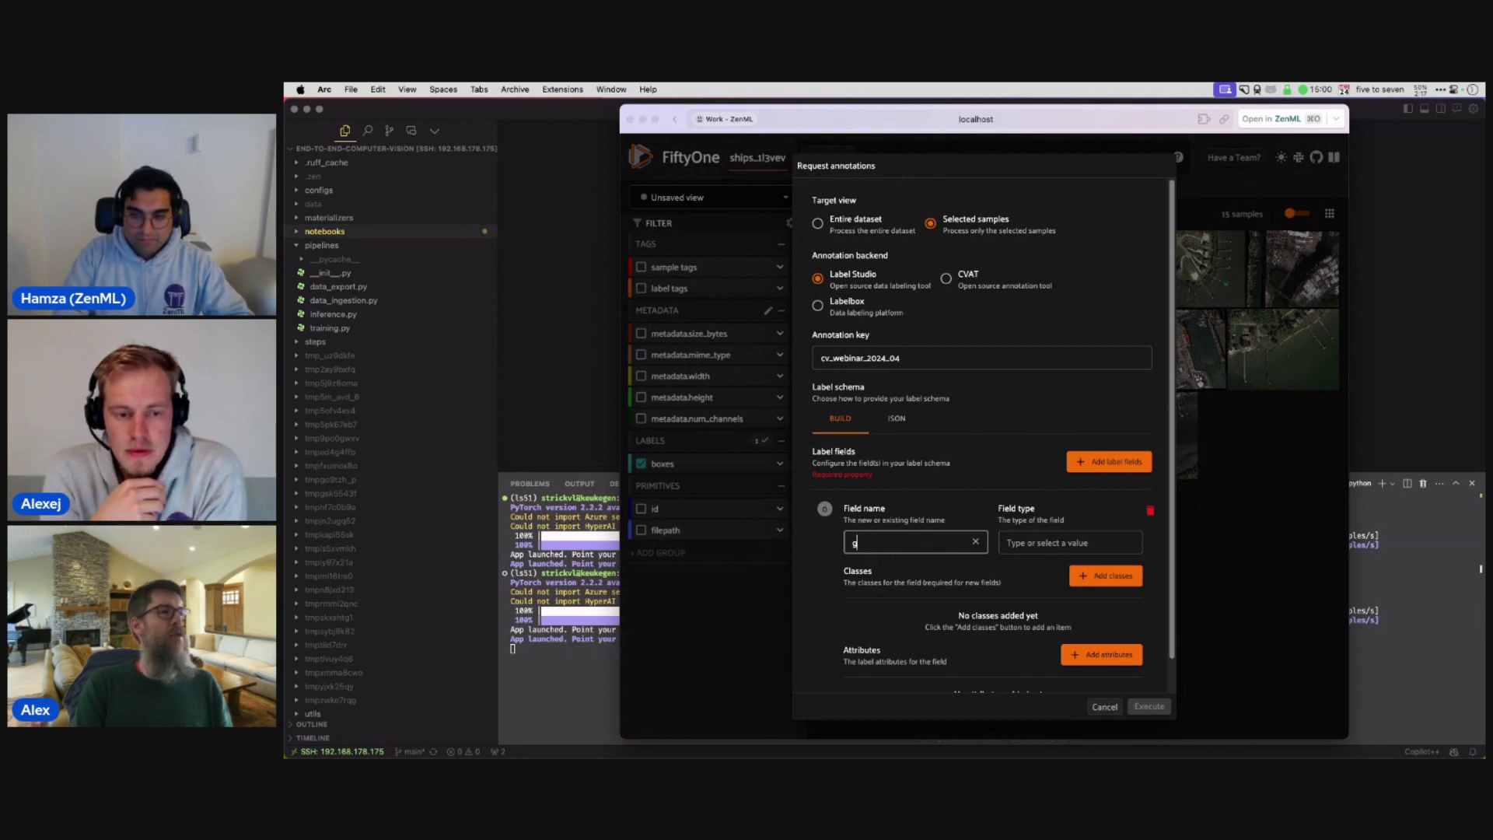
pyautogui.write('round_truth')
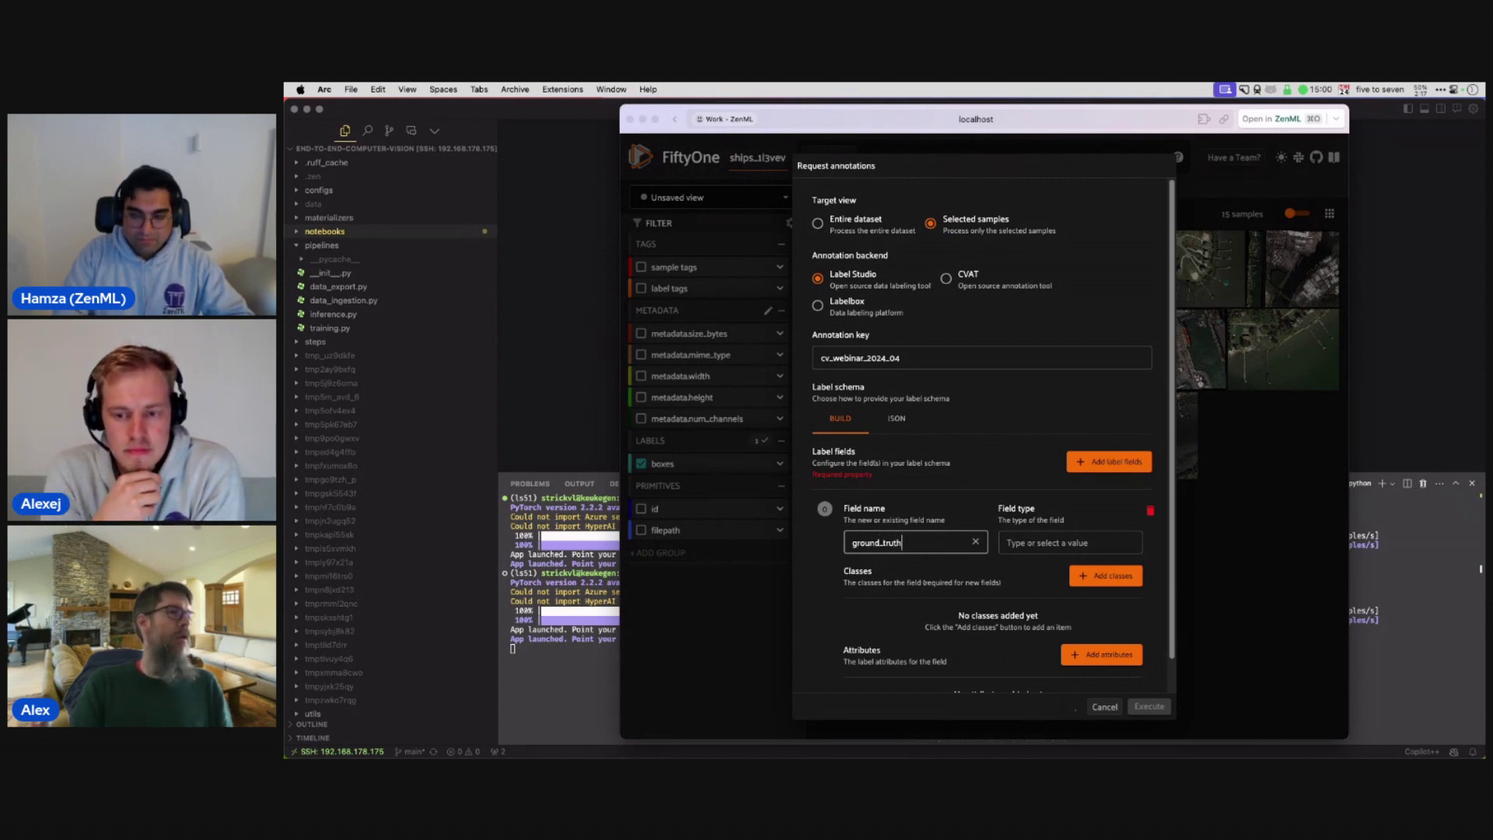
pyautogui.click(1034, 543)
pyautogui.click(1025, 591)
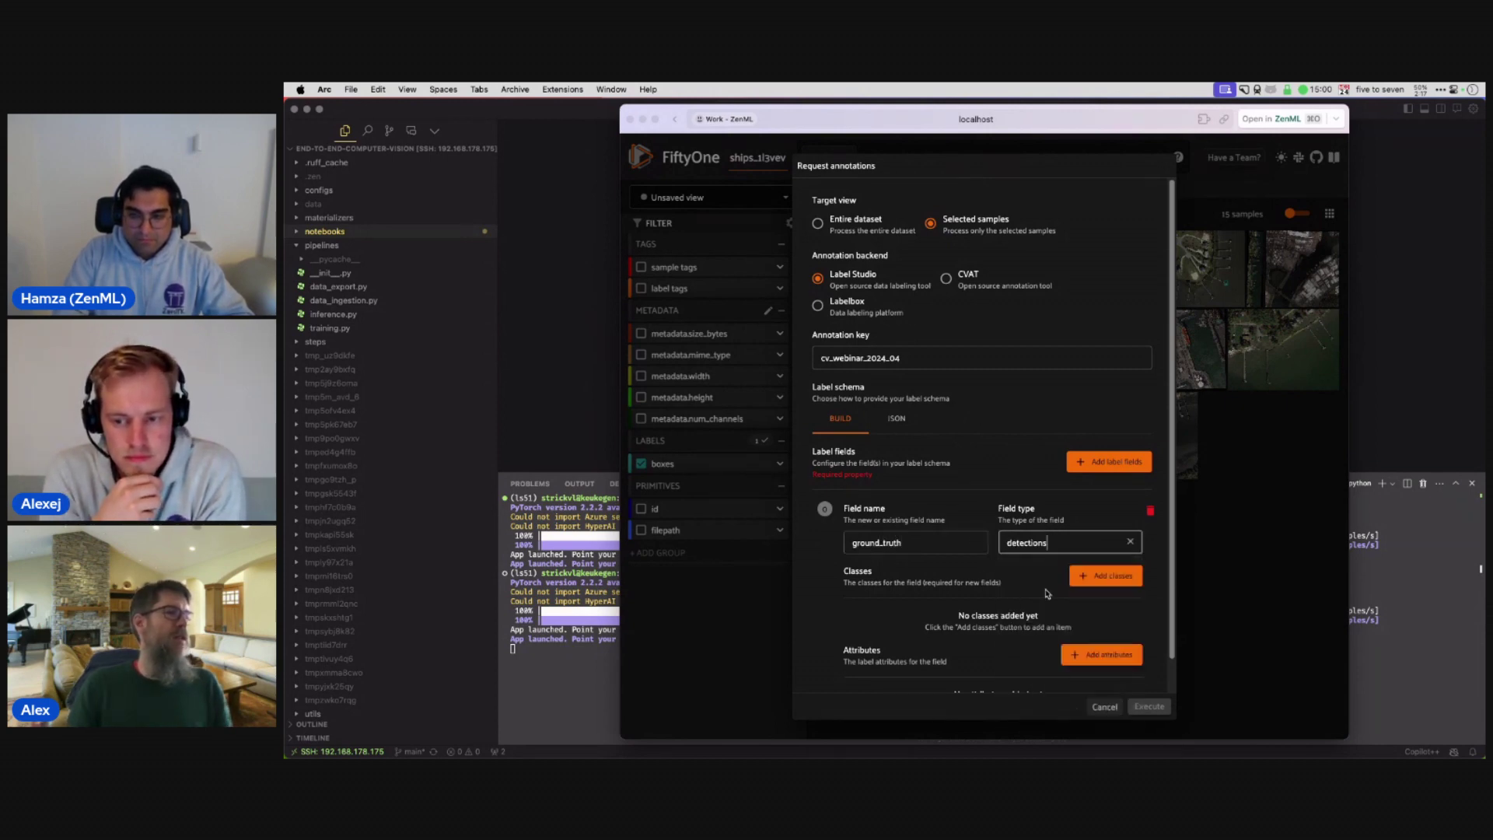
# Add a class named ship to the ground_truth label field.
pyautogui.scroll(-2, 1025, 591)
pyautogui.click(1104, 472)
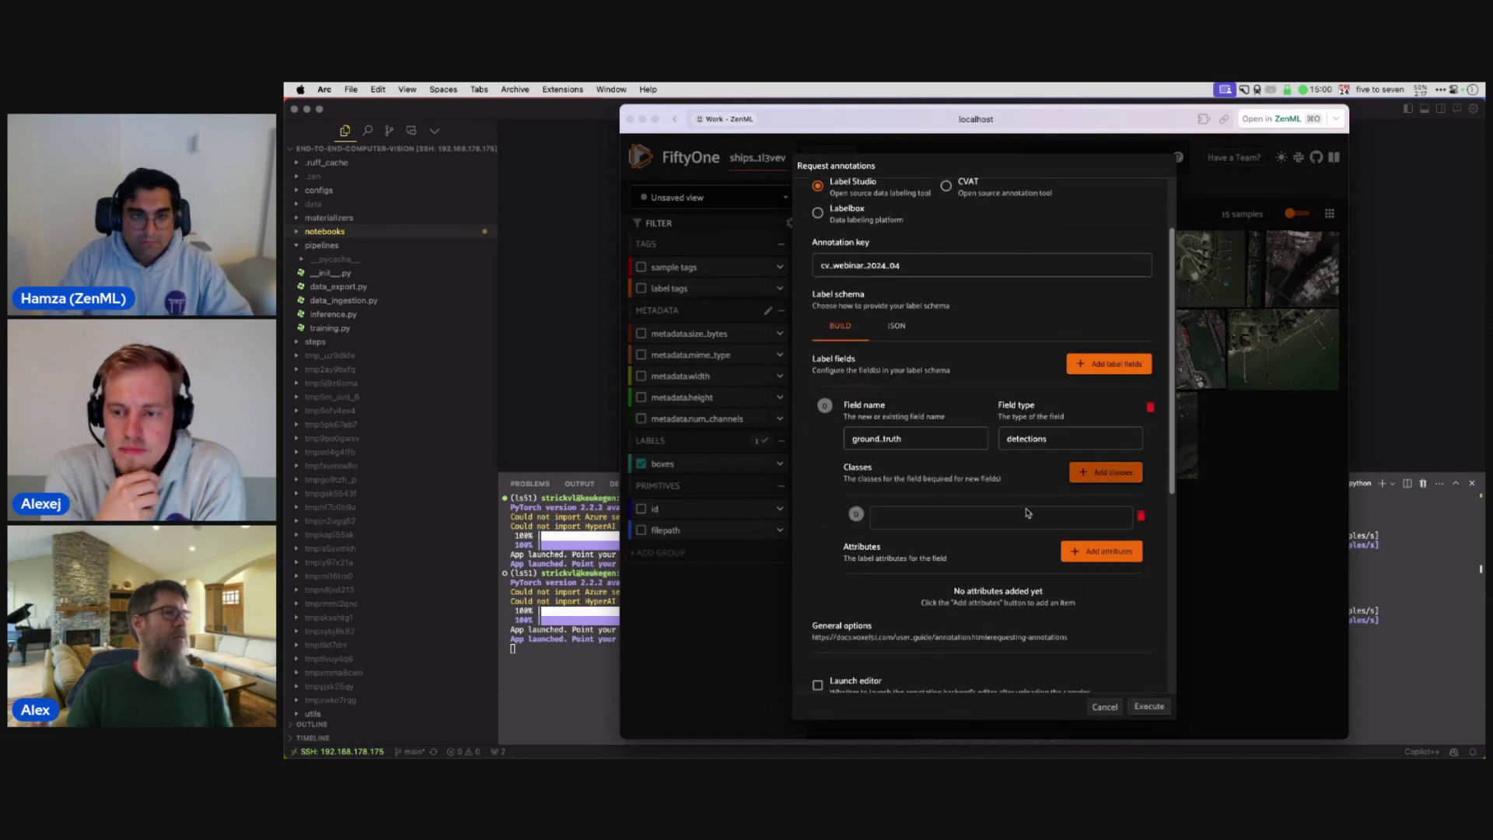
pyautogui.click(889, 517)
pyautogui.write('shpi')
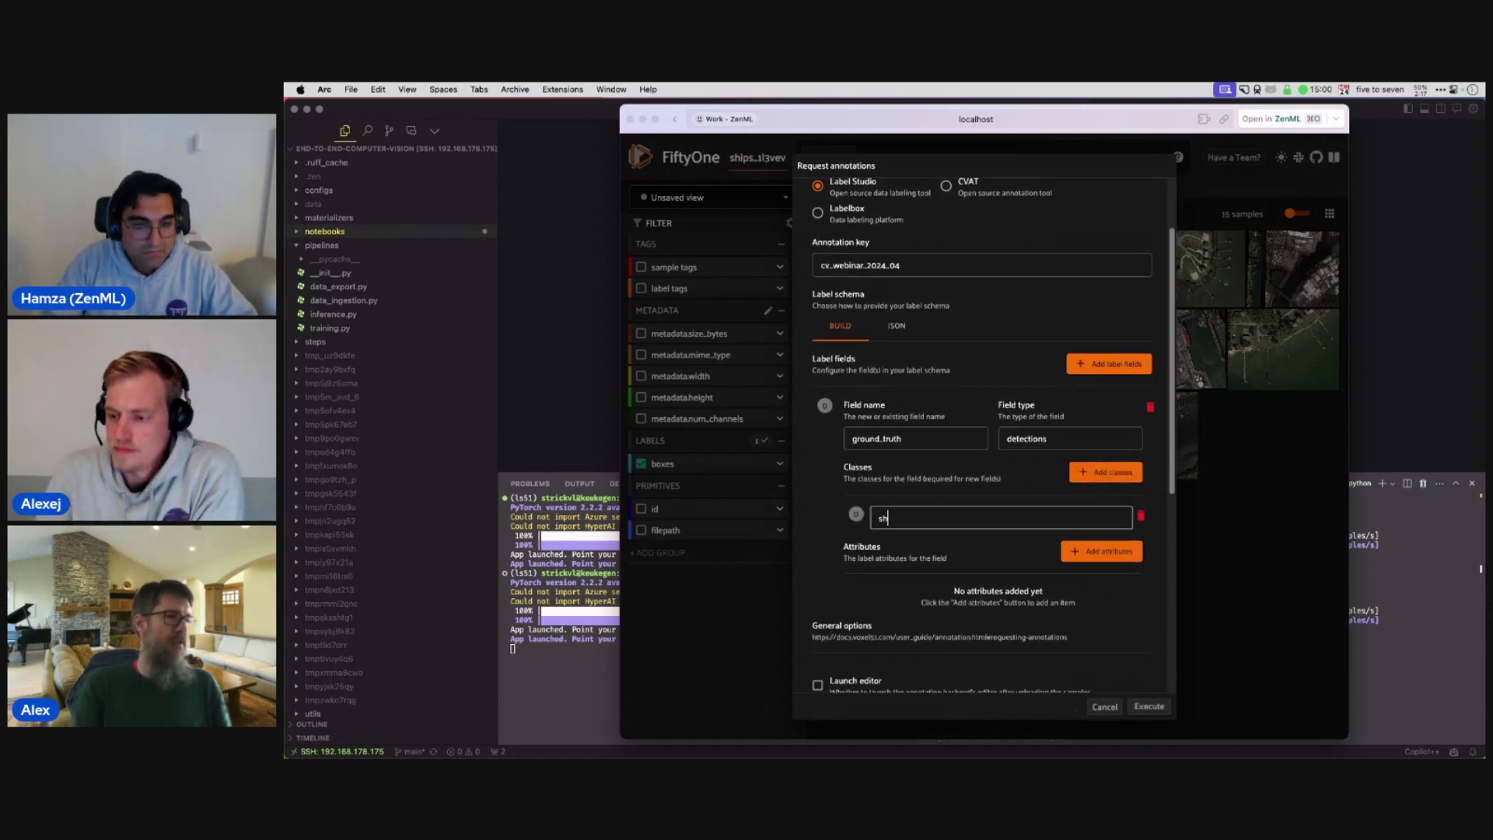
pyautogui.press('BackSpace')
pyautogui.press('BackSpace')
pyautogui.write('ip')
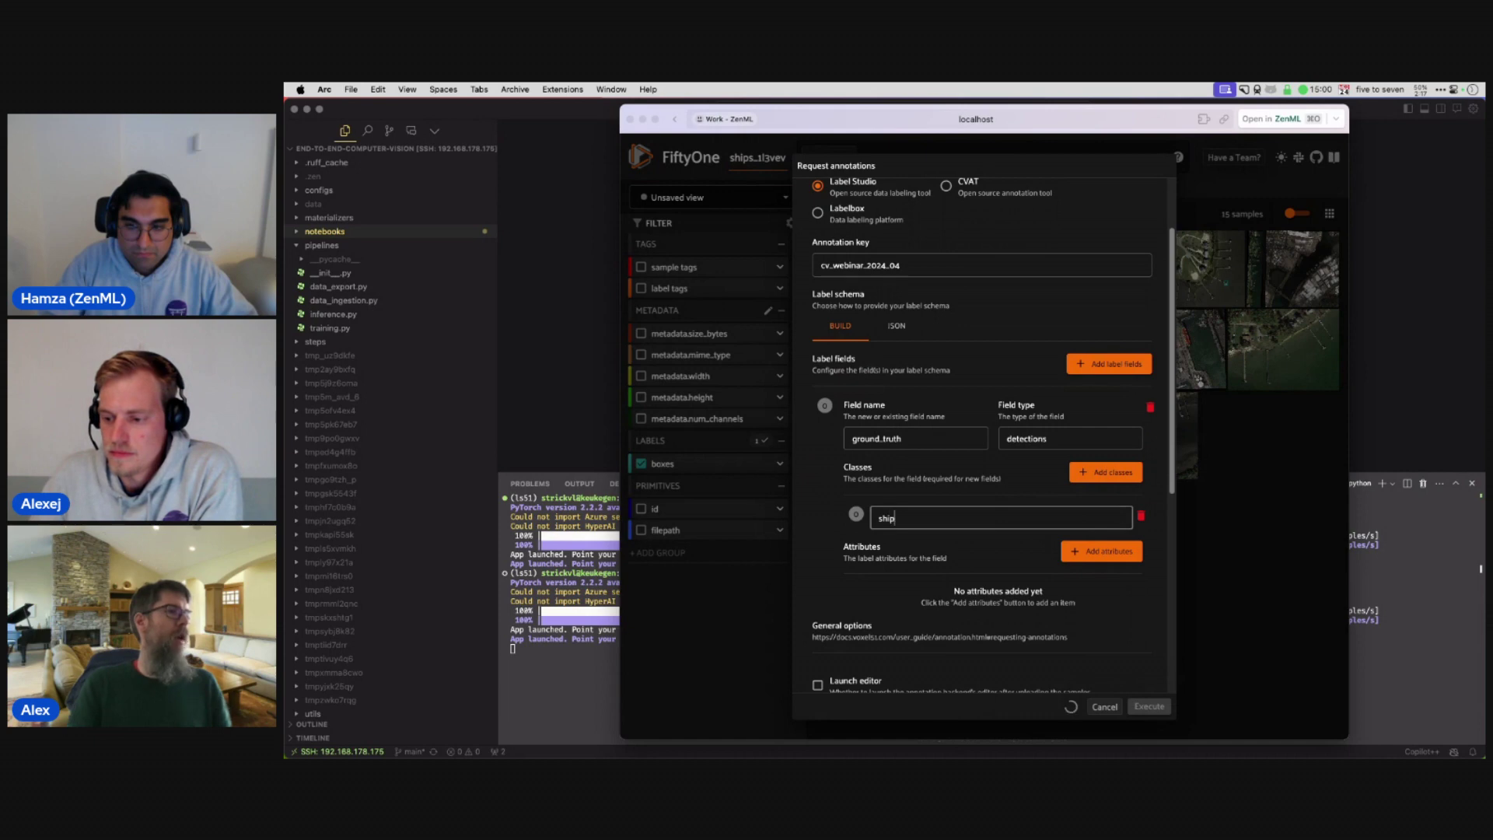
# Execute the annotation request with Launch editor enabled and cv_webinar_2024-04 as the project name.
pyautogui.scroll(-2, 907, 529)
pyautogui.scroll(-5, 907, 531)
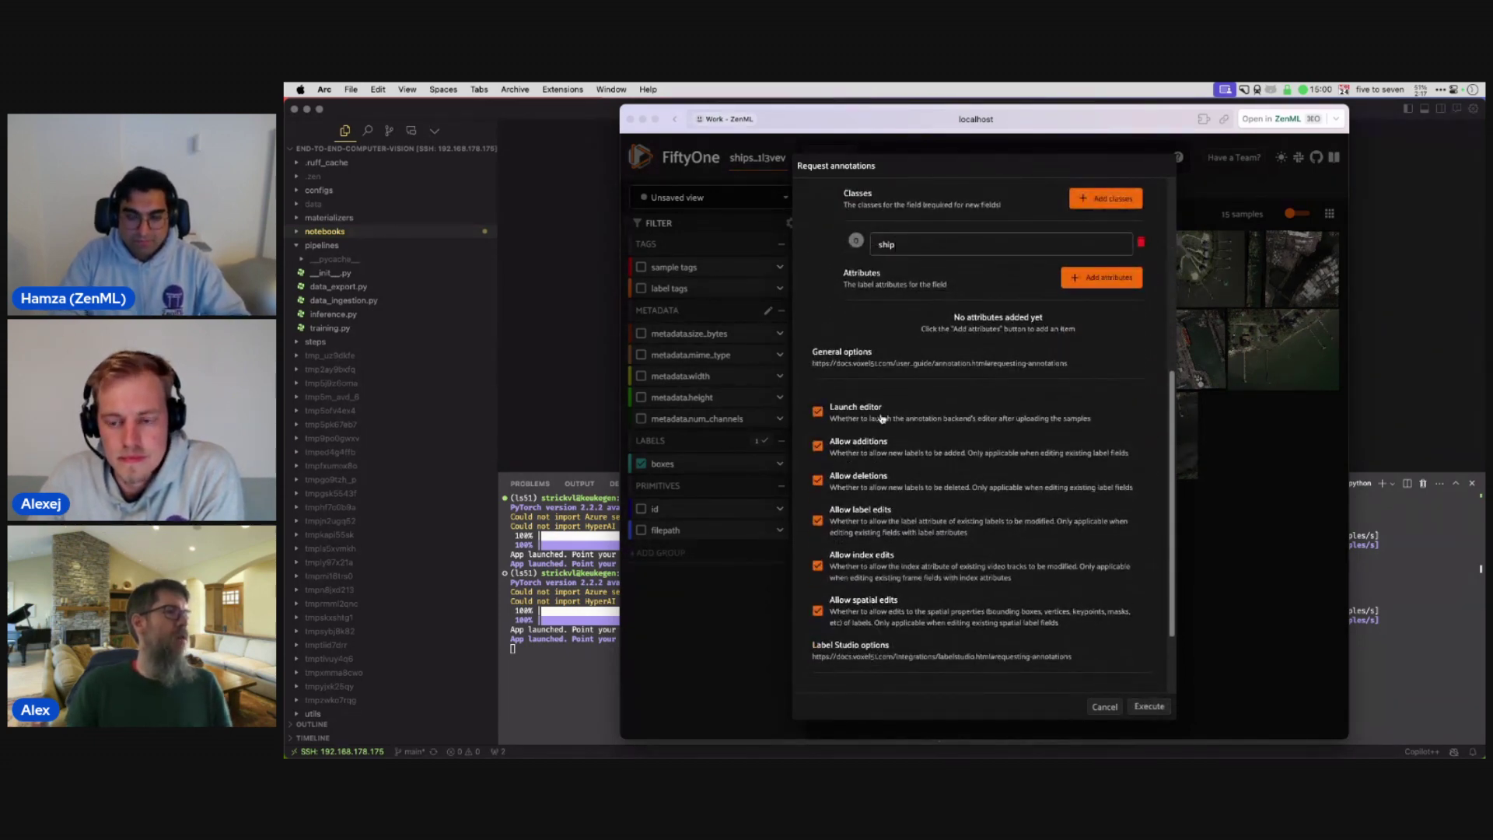
pyautogui.scroll(-3, 1048, 545)
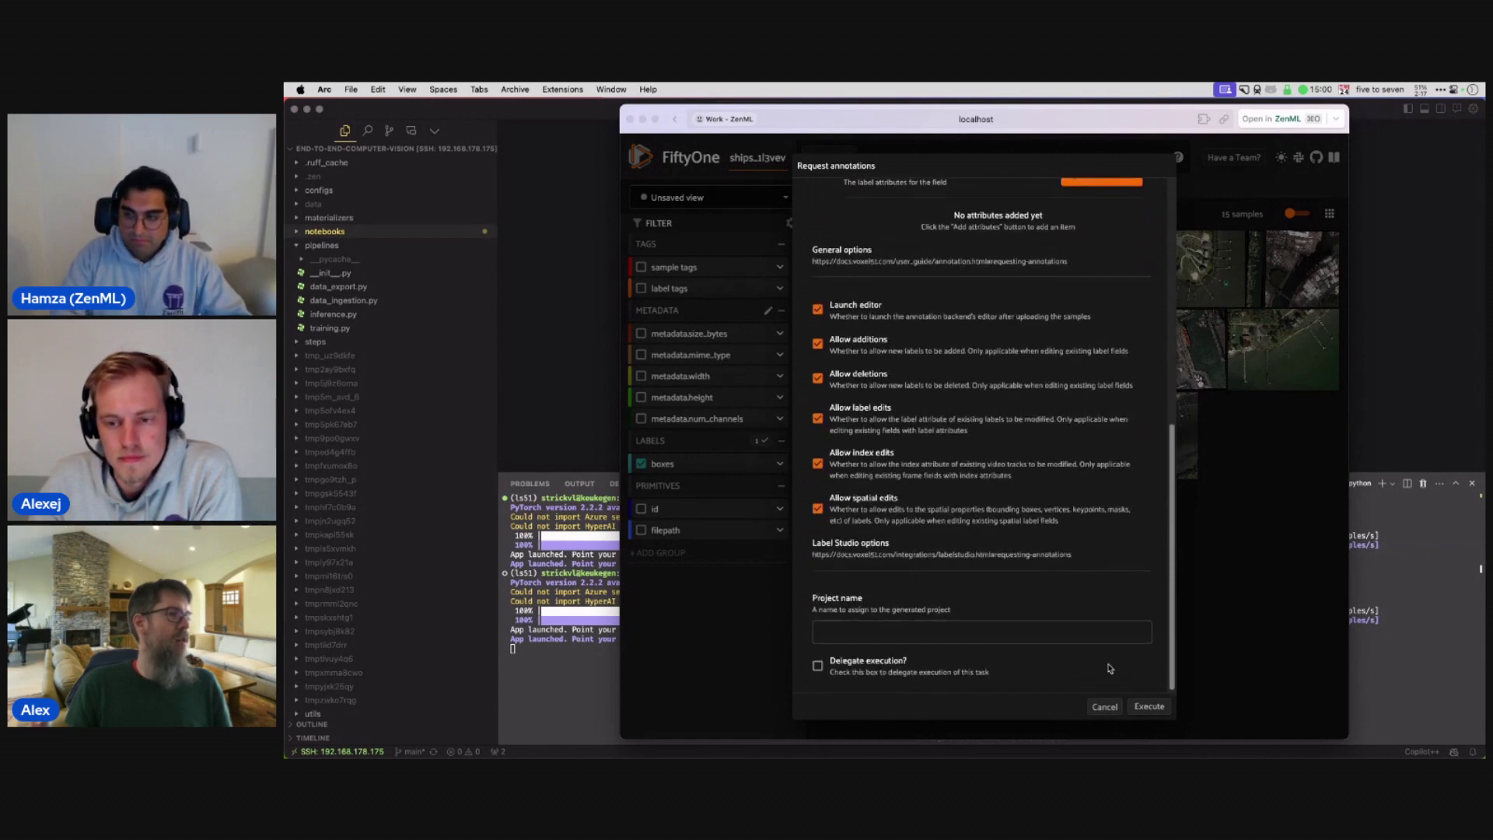
pyautogui.click(896, 627)
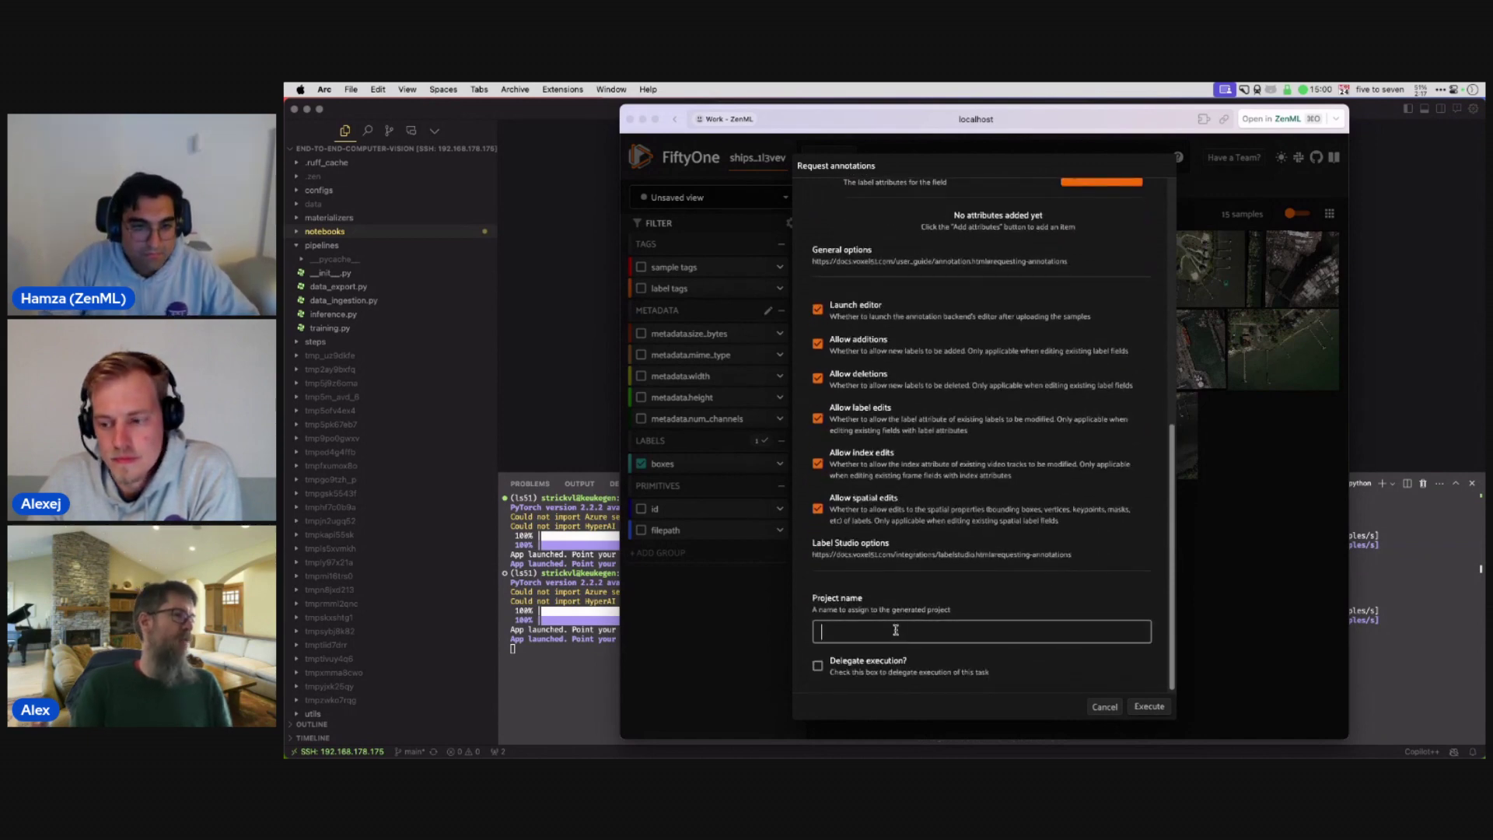
pyautogui.write('cv_webi')
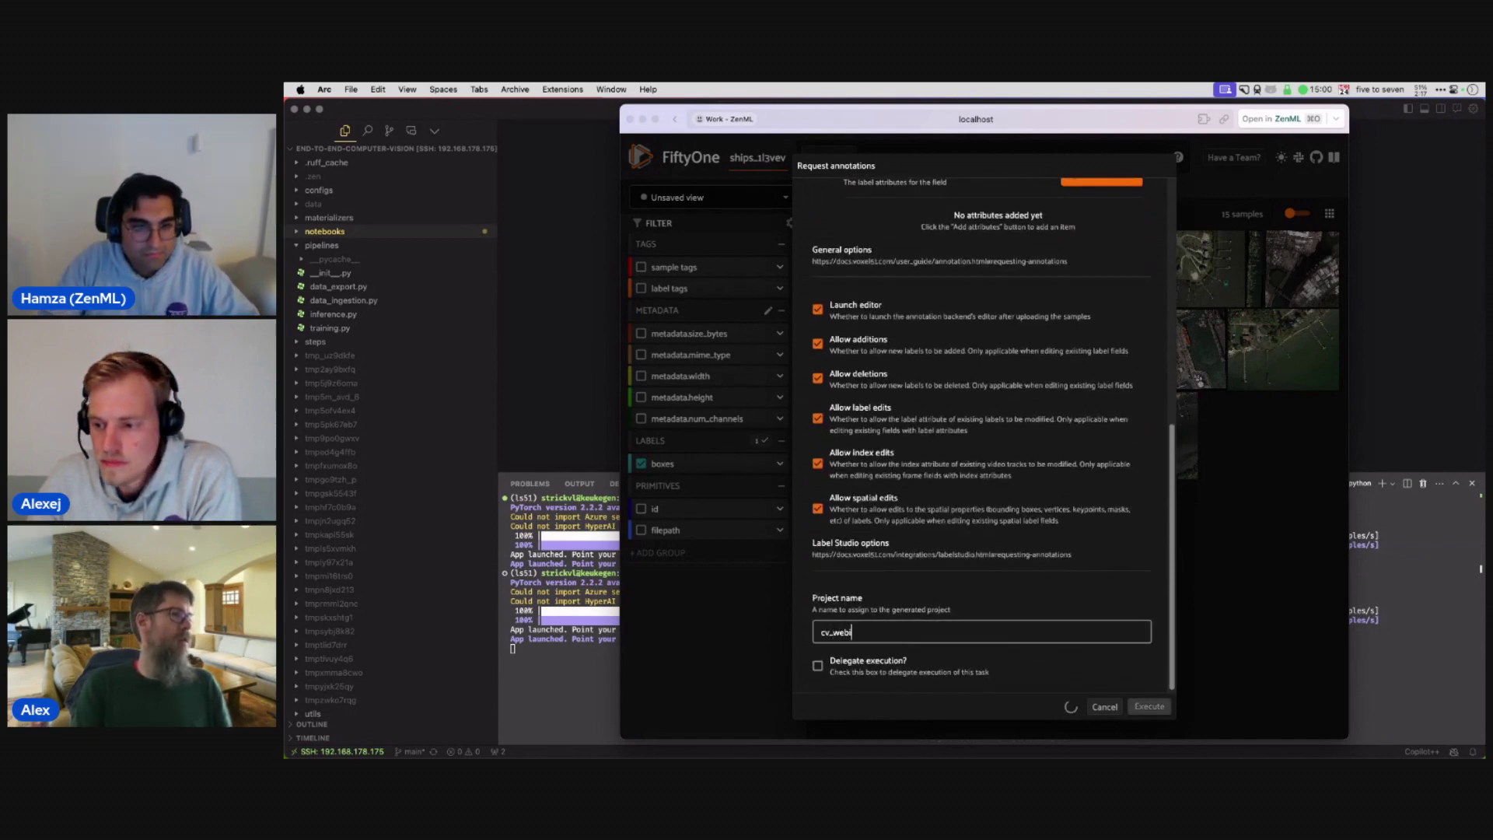
pyautogui.write('nar_2024-')
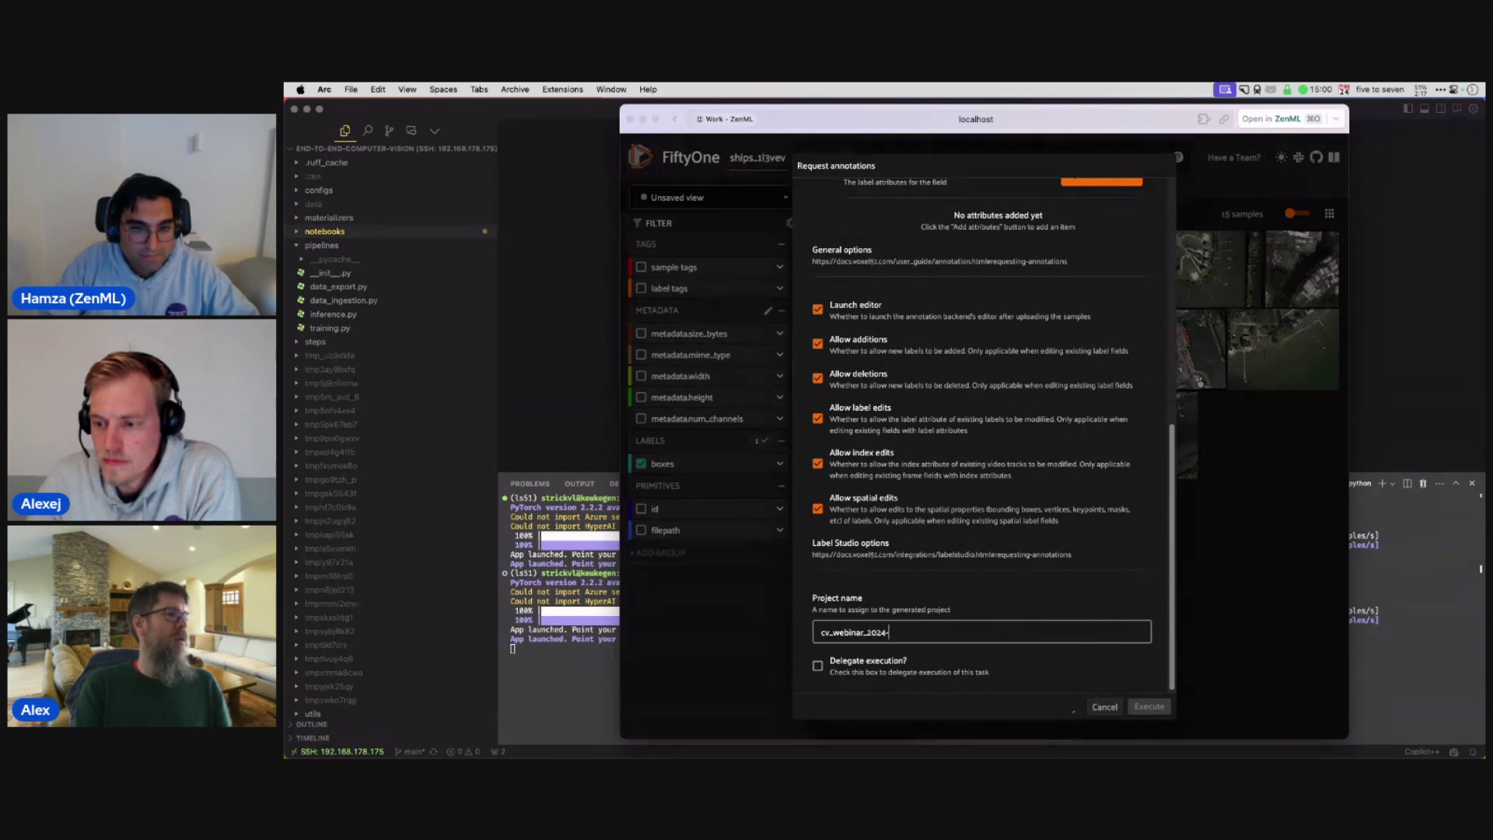
pyautogui.write('04')
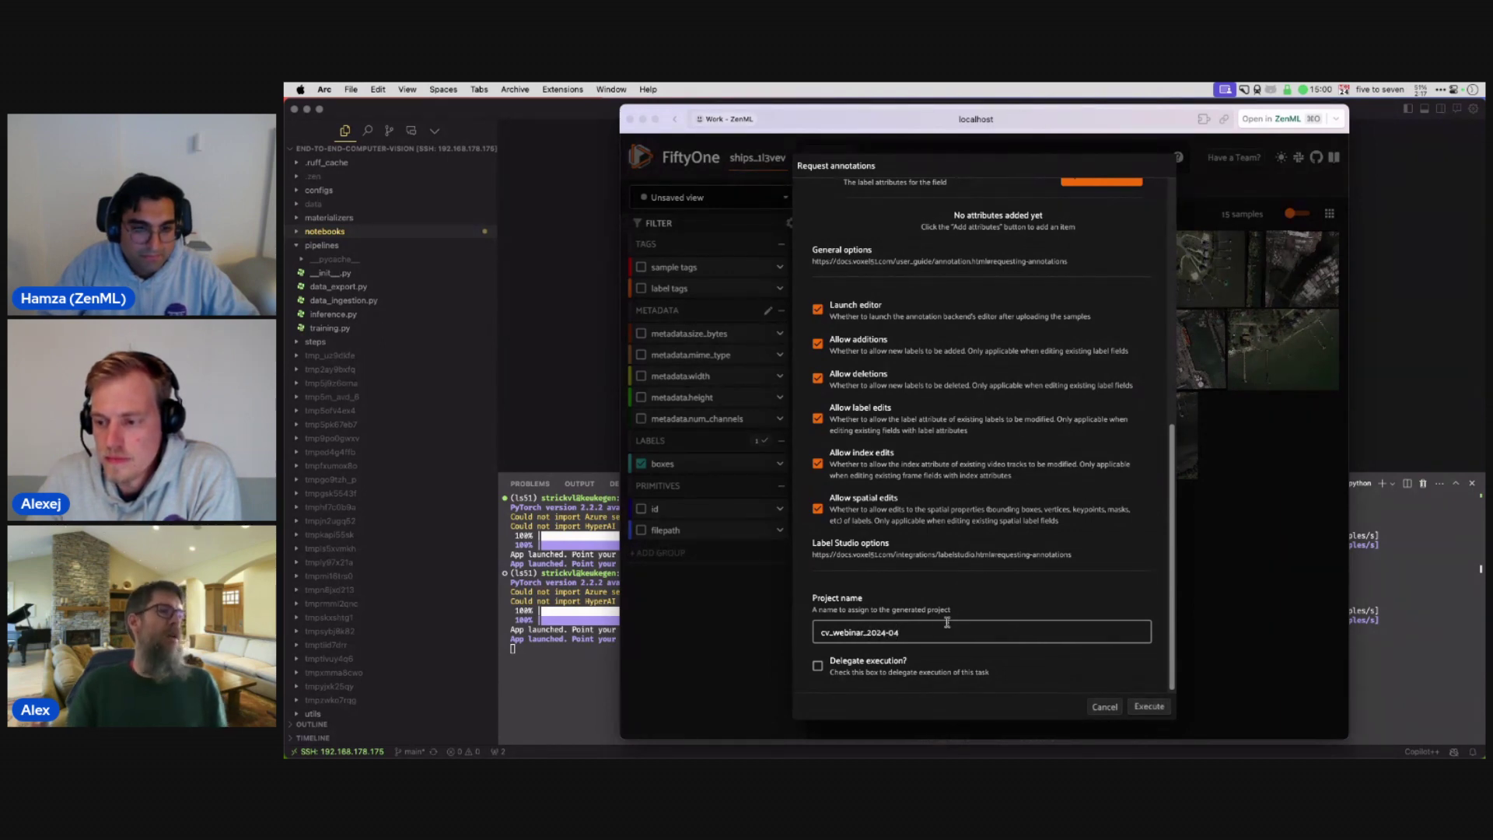
pyautogui.click(1149, 707)
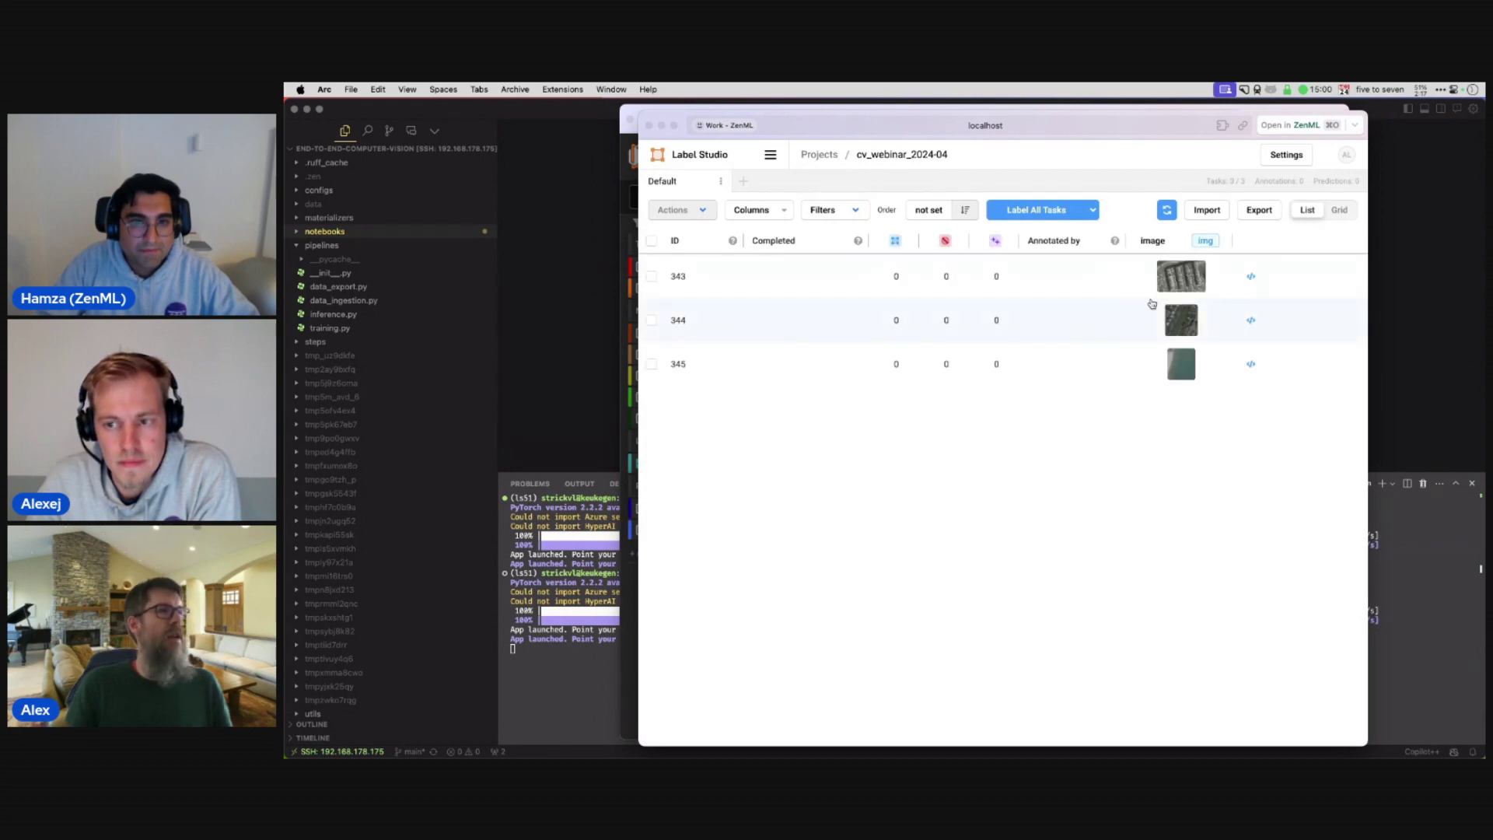
# In Label Studio, start labeling all tasks of the cv_webinar_2024-04 project and skip the first two images.
pyautogui.click(1024, 213)
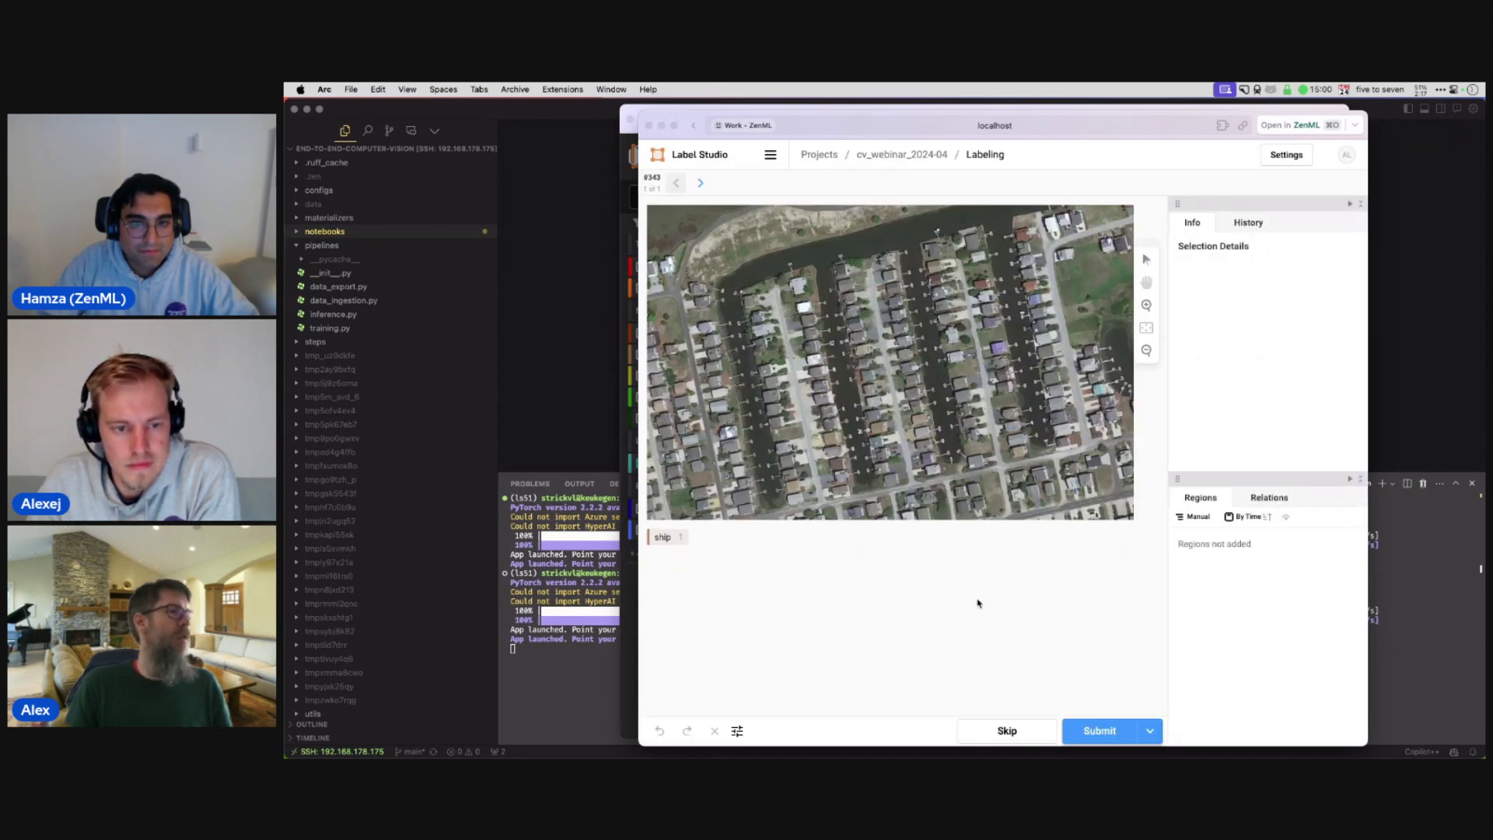
pyautogui.click(1006, 731)
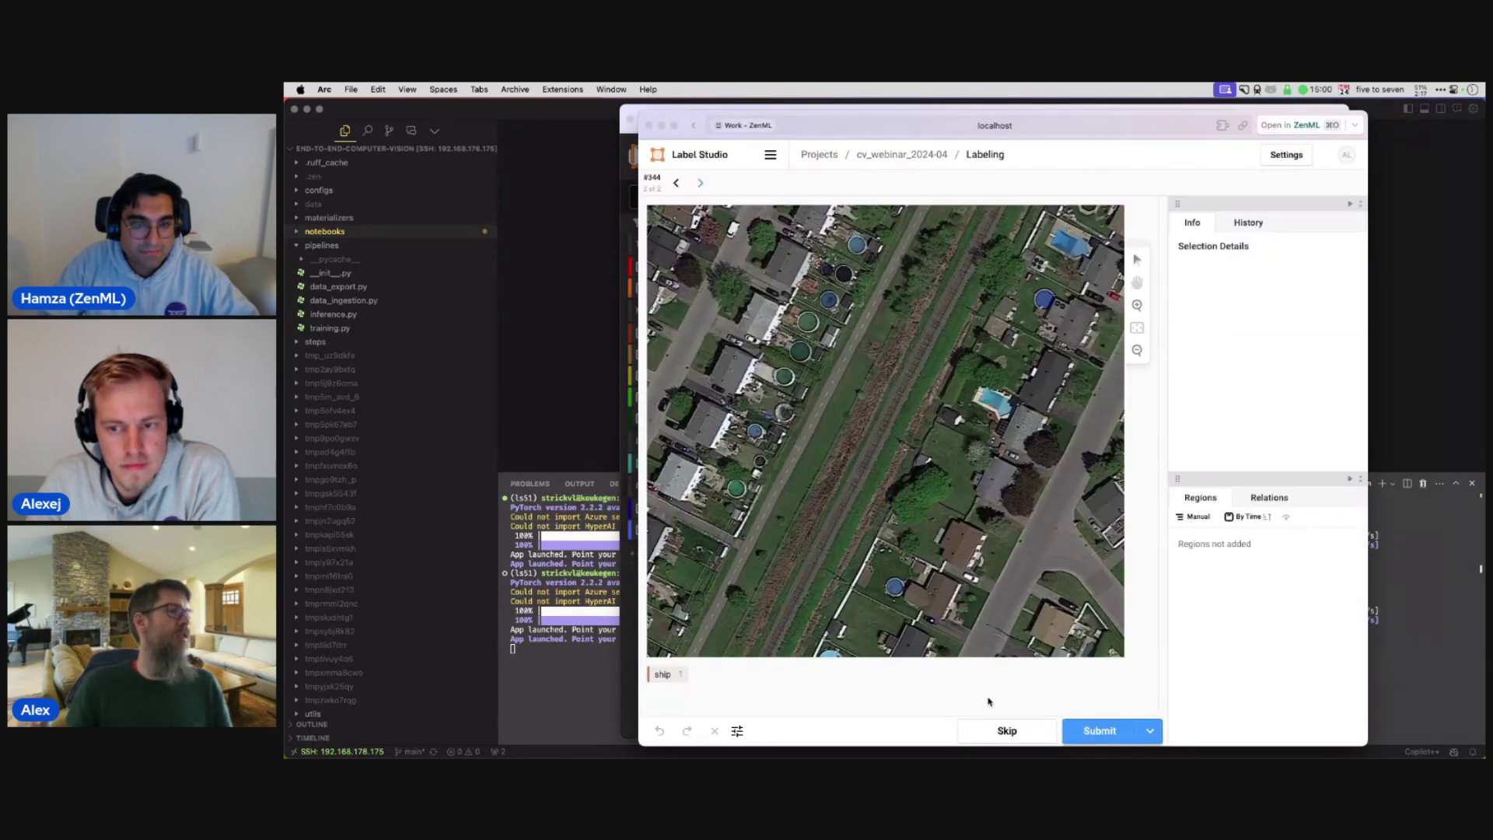
pyautogui.click(1007, 731)
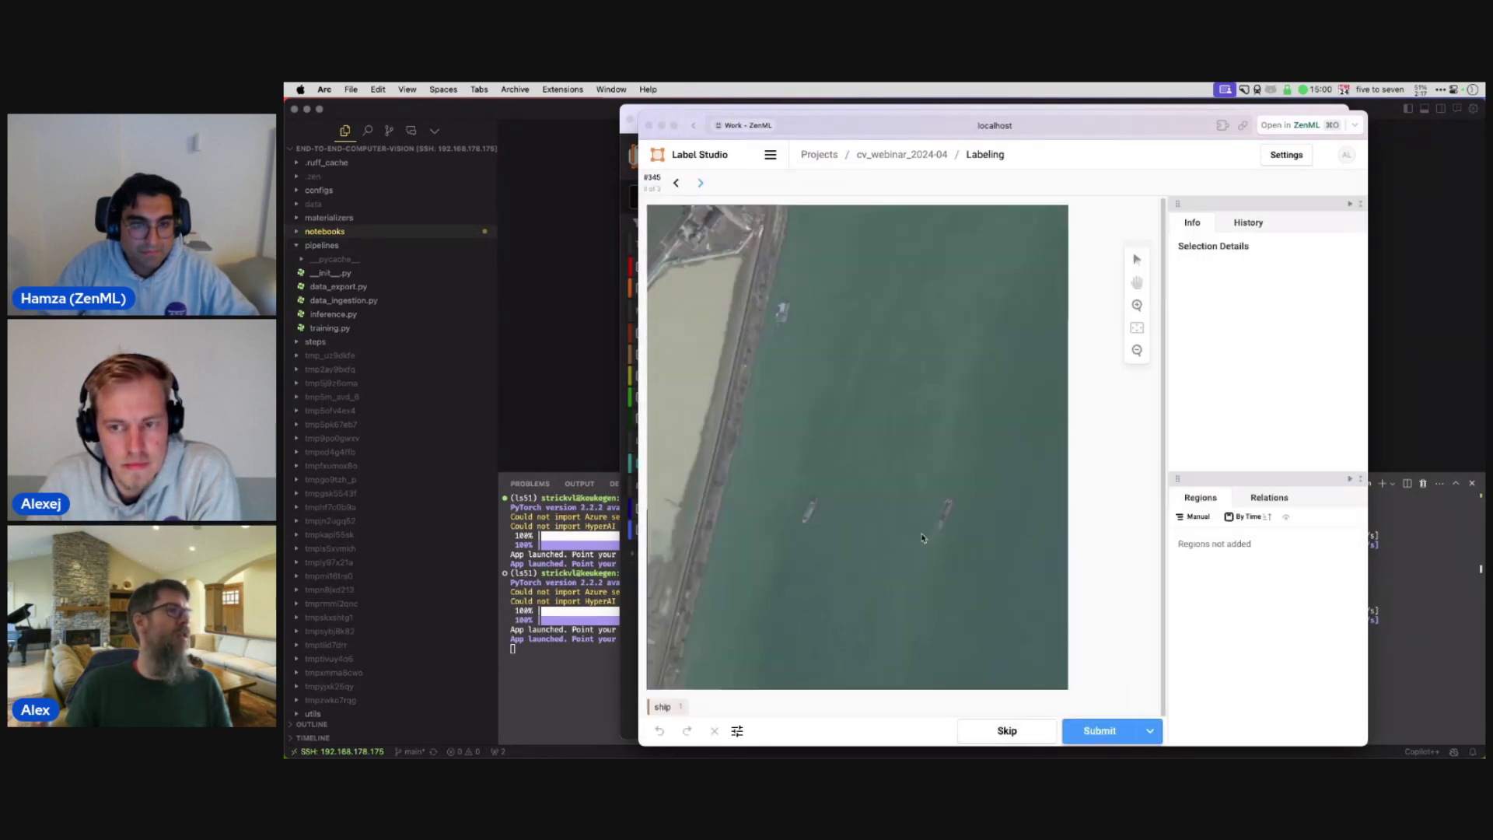
# Label the two vessels in the lower half of the open-water image with ship bounding boxes and submit the annotation.
pyautogui.press('1')
pyautogui.moveTo(799, 491); pyautogui.dragTo(816, 528)
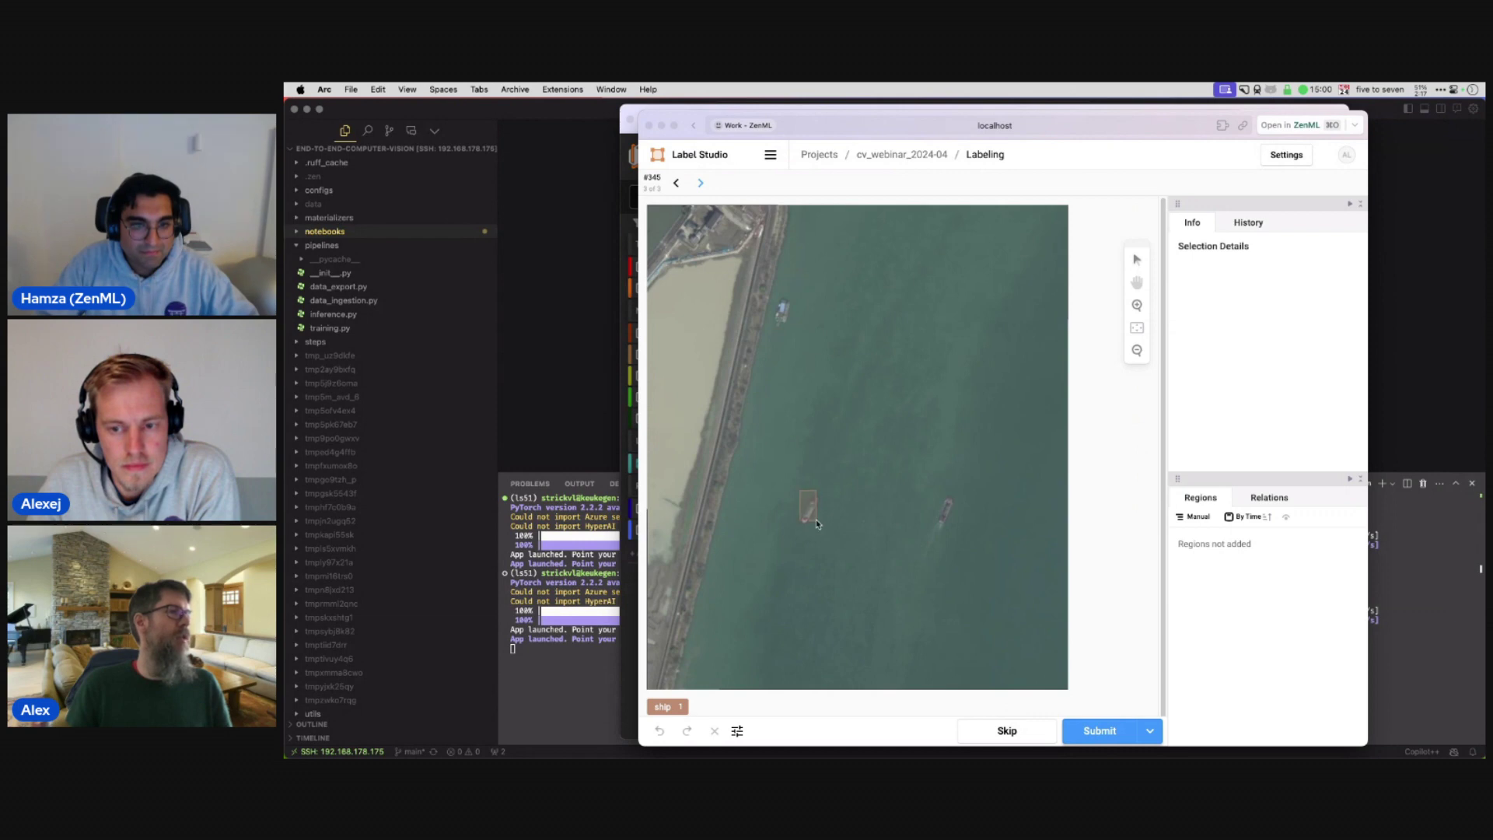
pyautogui.moveTo(938, 493); pyautogui.dragTo(956, 528)
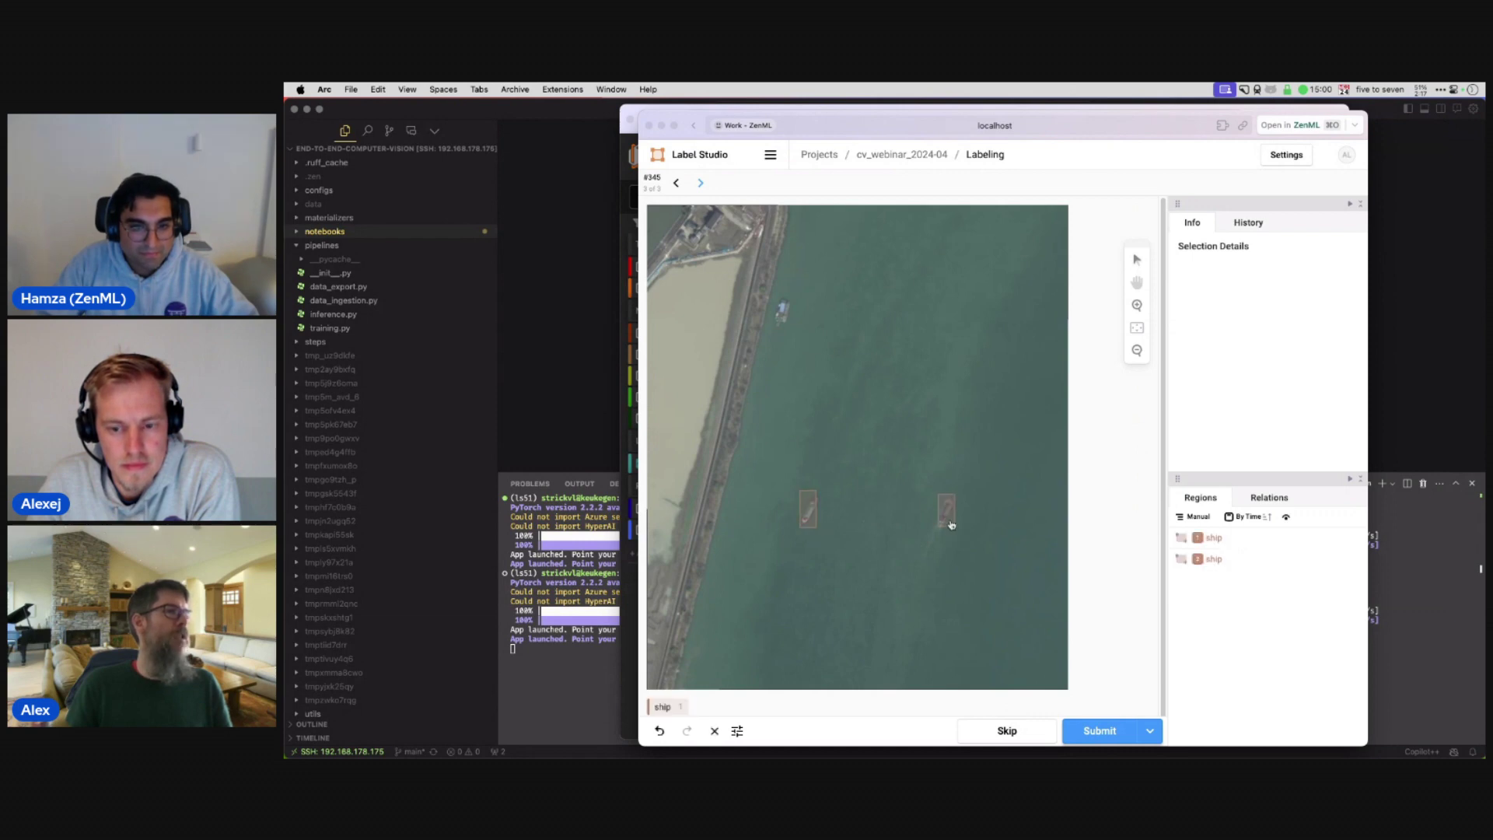
pyautogui.click(1111, 728)
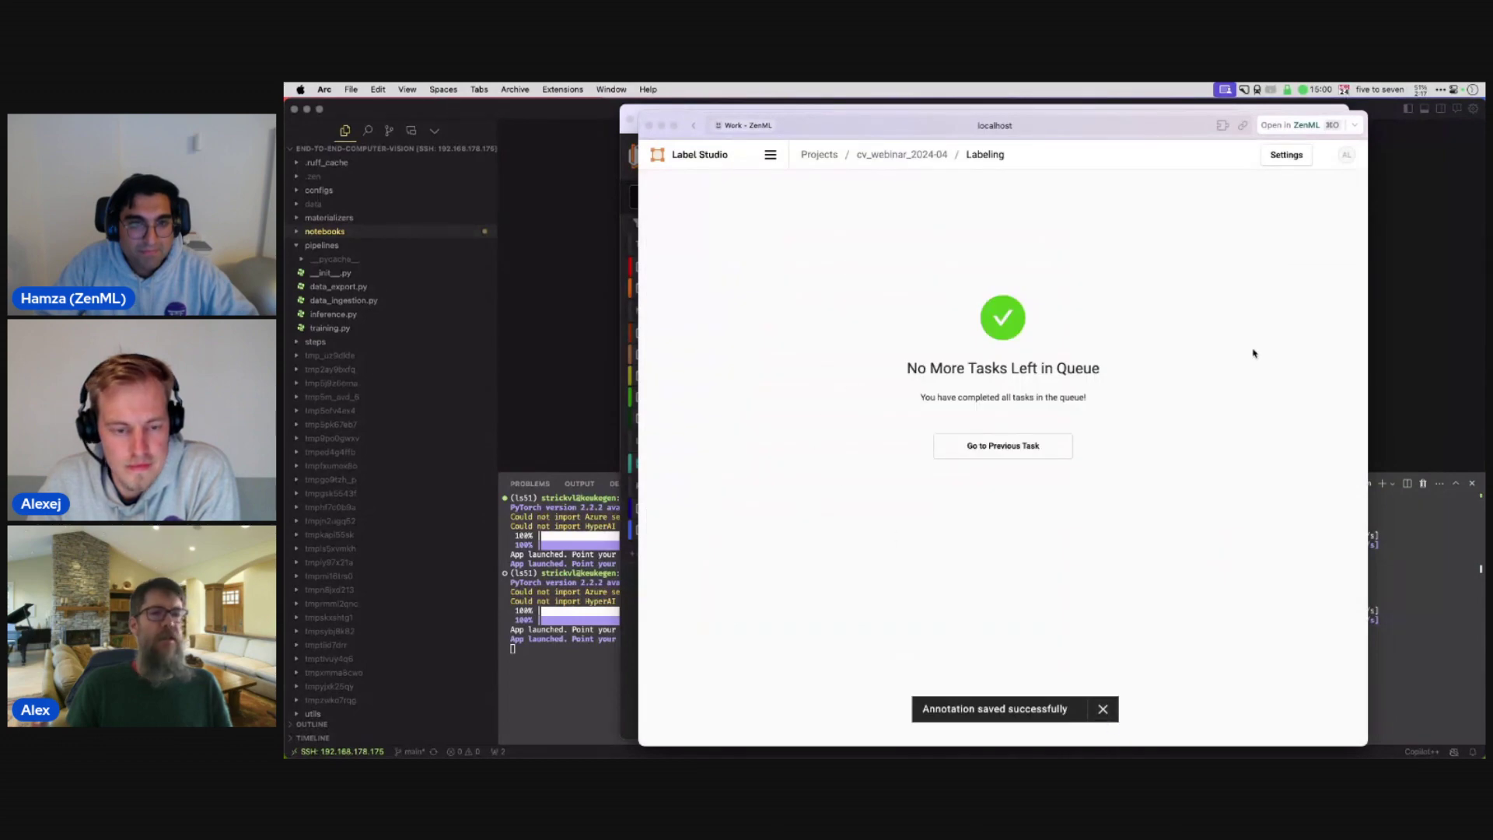